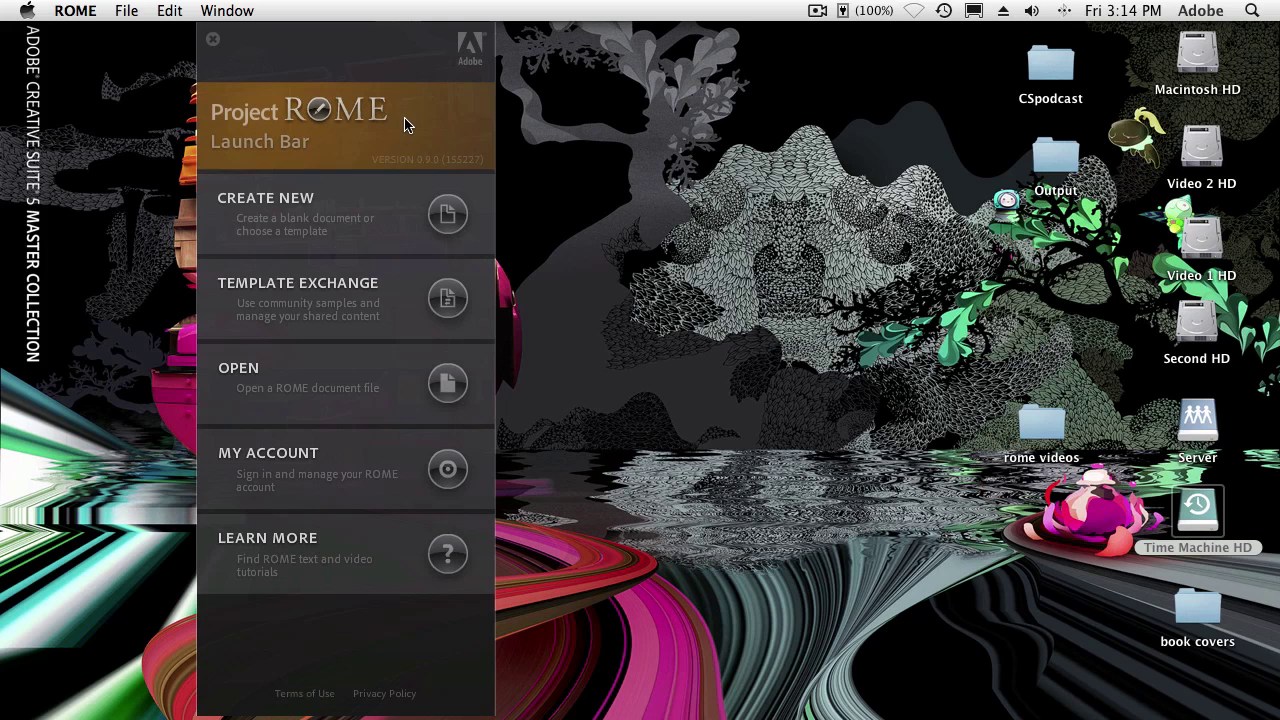
- Start a new document and bring up the Brochures template browser
click(430, 214)
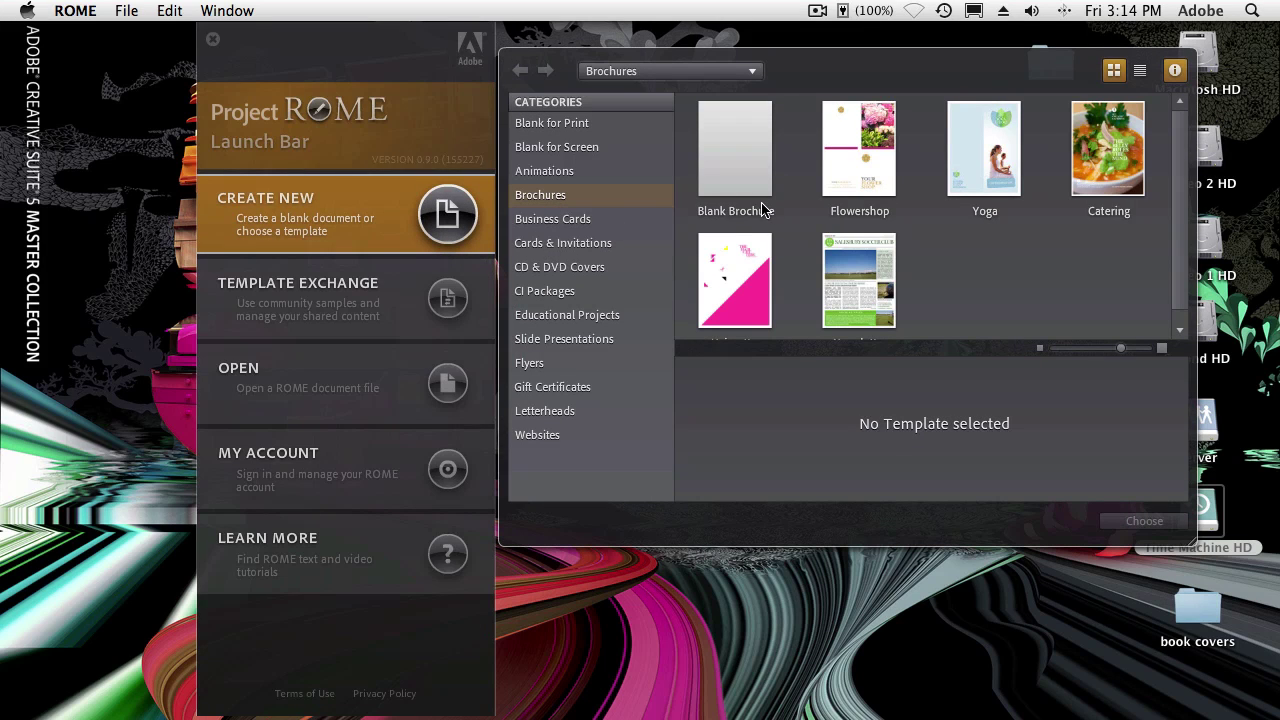
- Open the Yoga brochure template as the new document Untitled 5.anh
double_click(975, 177)
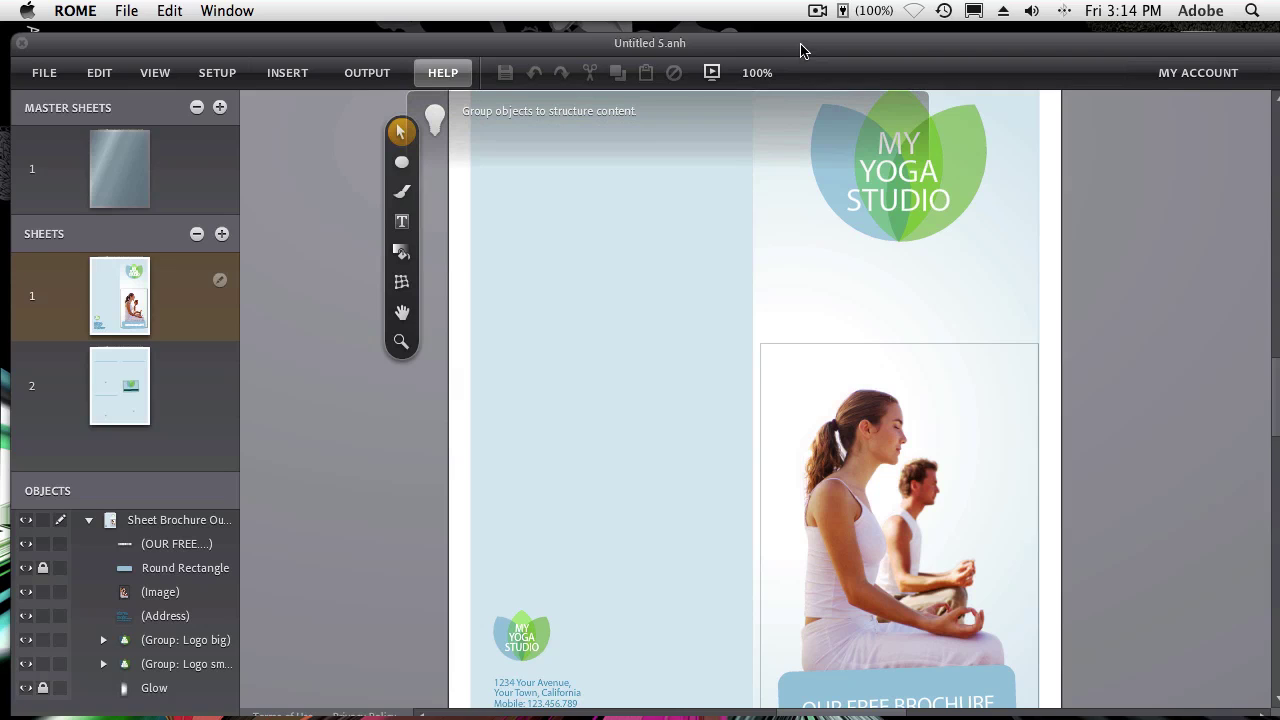
drag(800, 50, 797, 41)
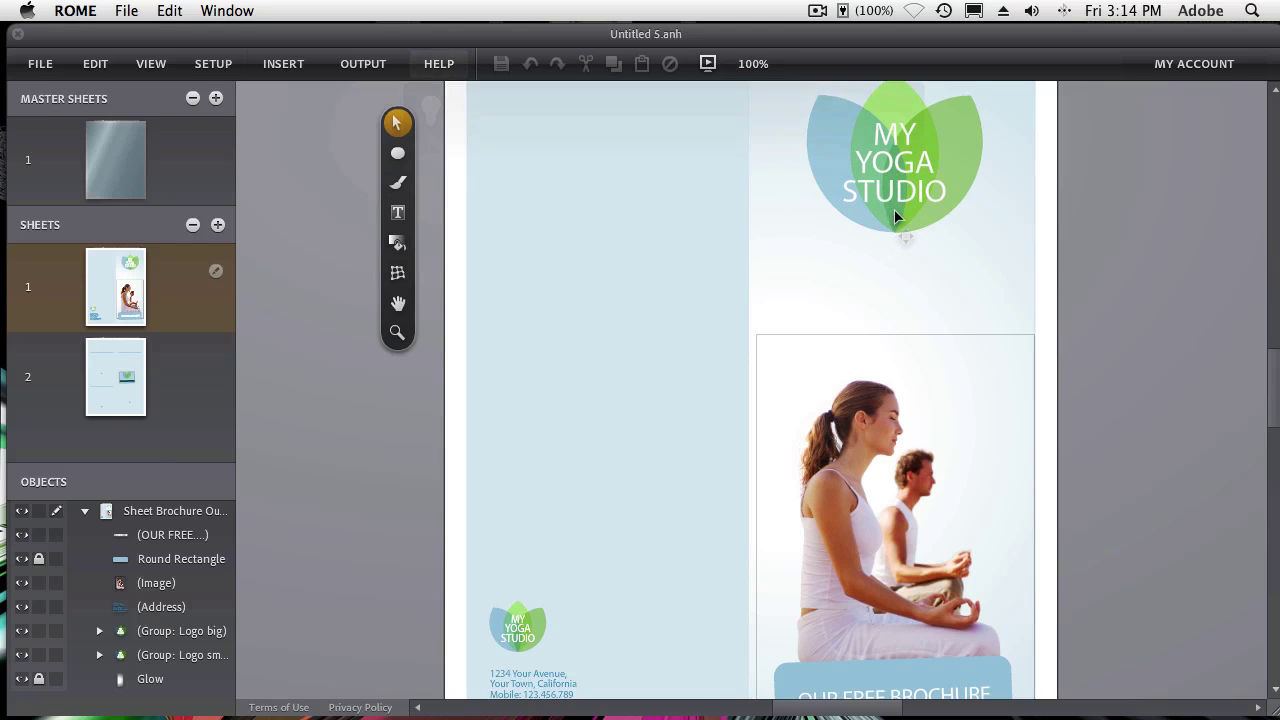
- Enter the big My Yoga Studio logo group and nudge its blue leaf down-left
click(824, 183)
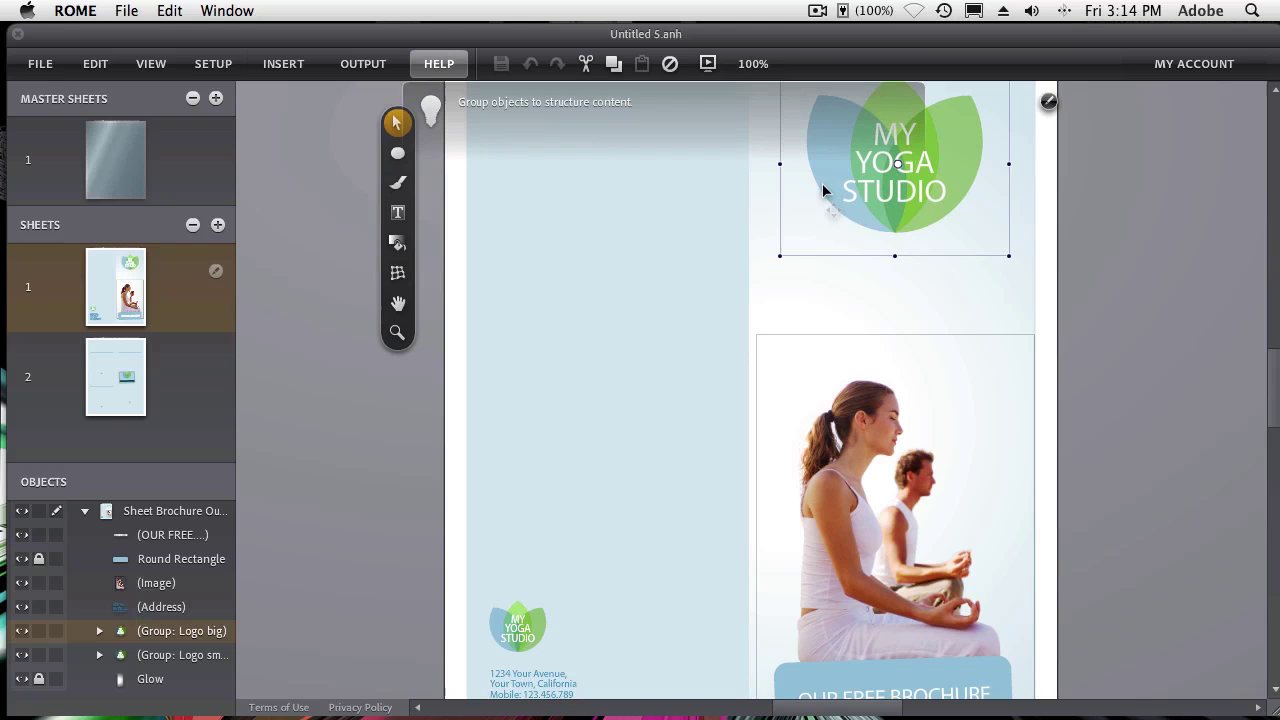
double_click(820, 181)
click(820, 183)
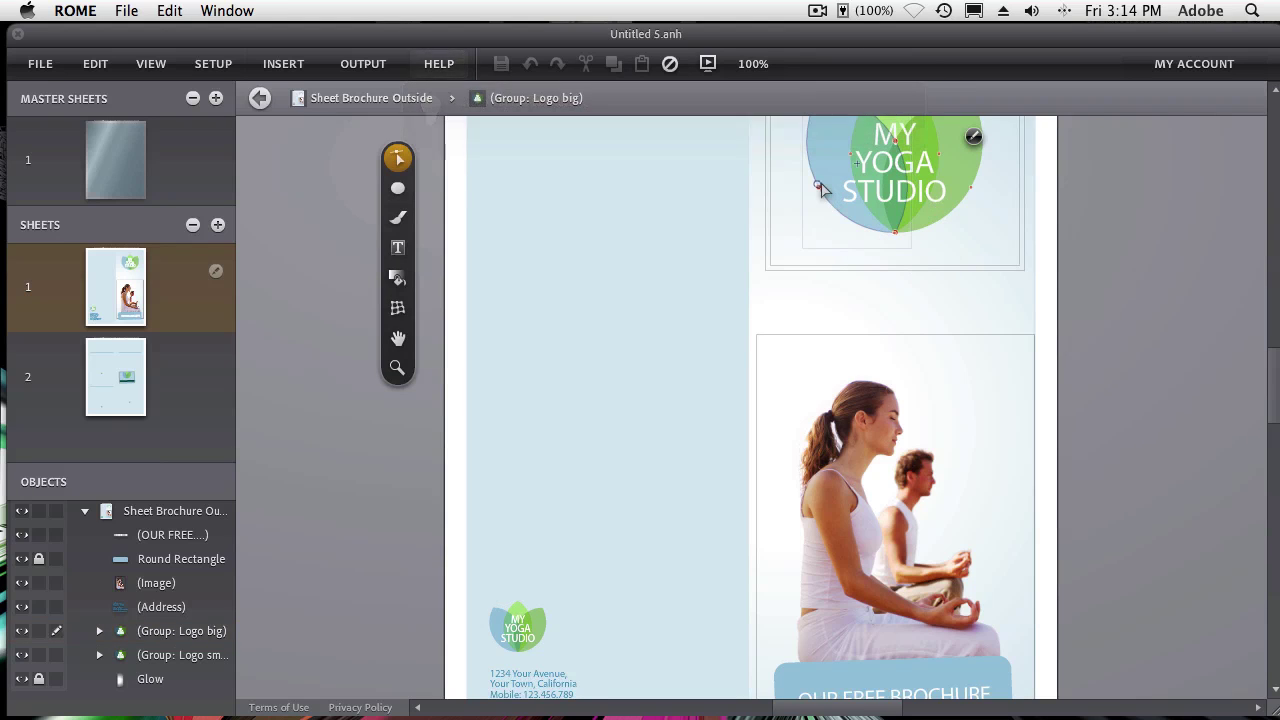
drag(818, 196, 815, 207)
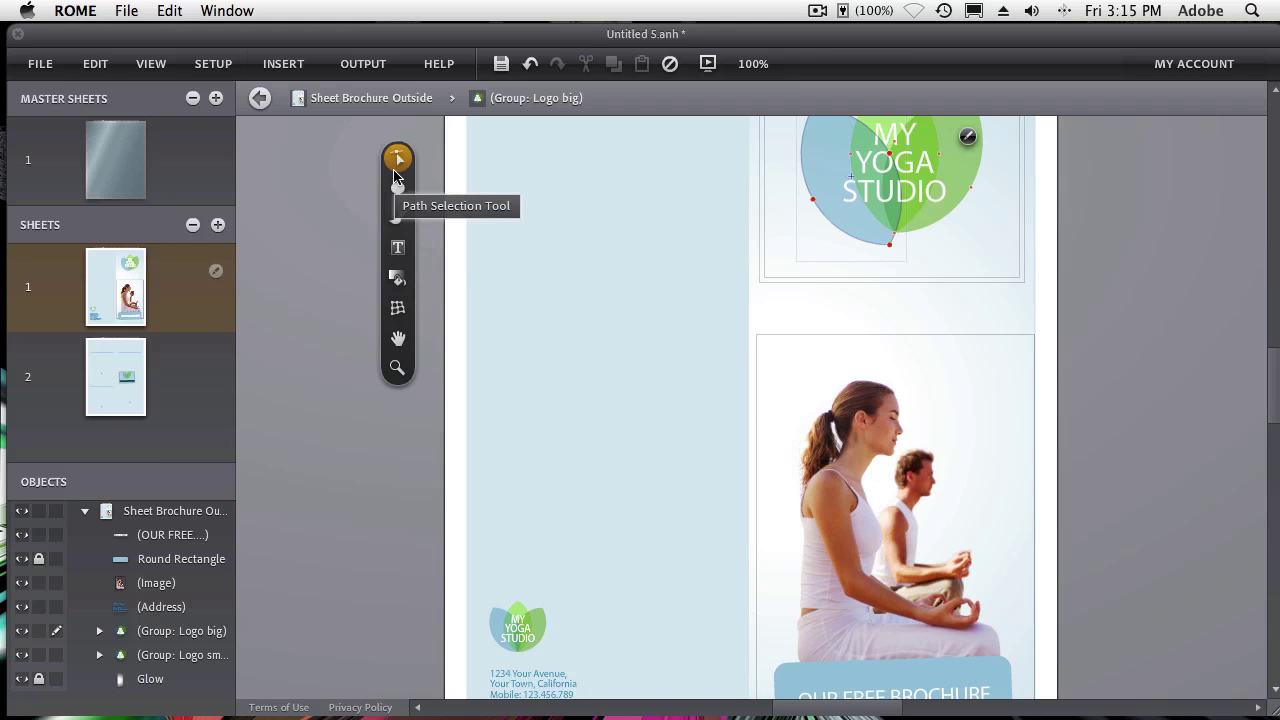
- Stretch one point of the logo's blue leaf outward using path point editing
click(425, 148)
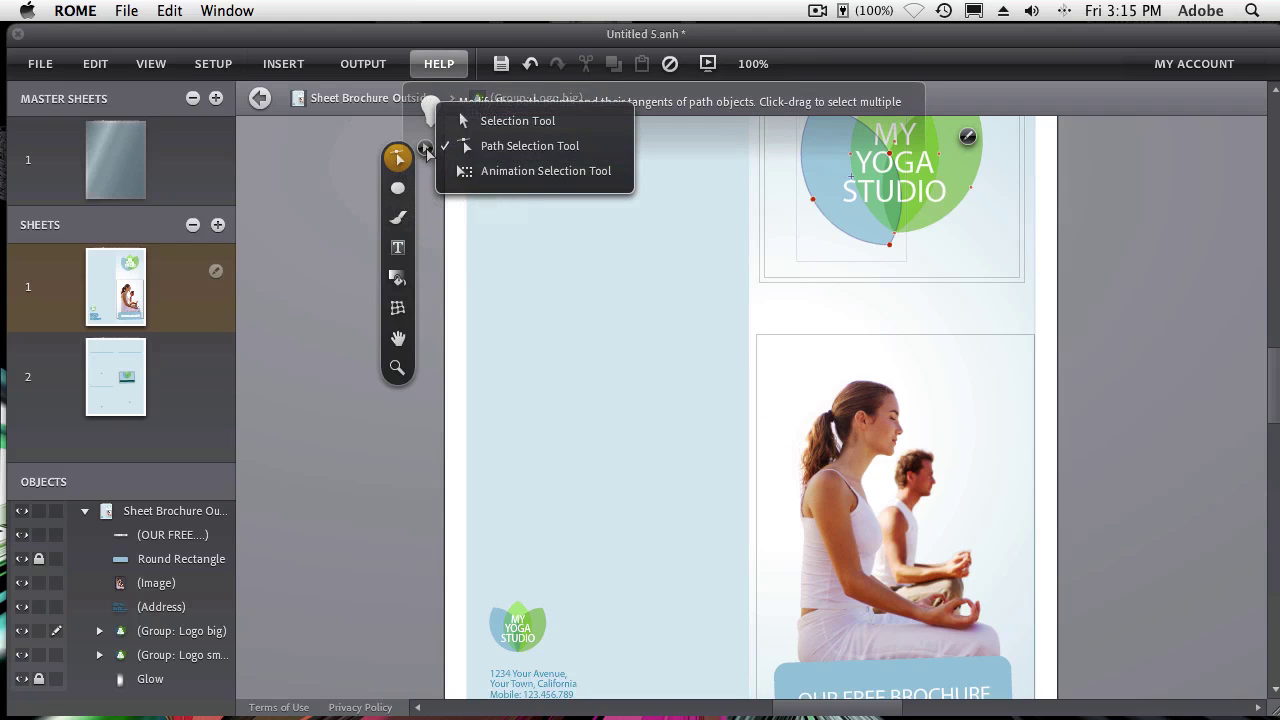
click(458, 120)
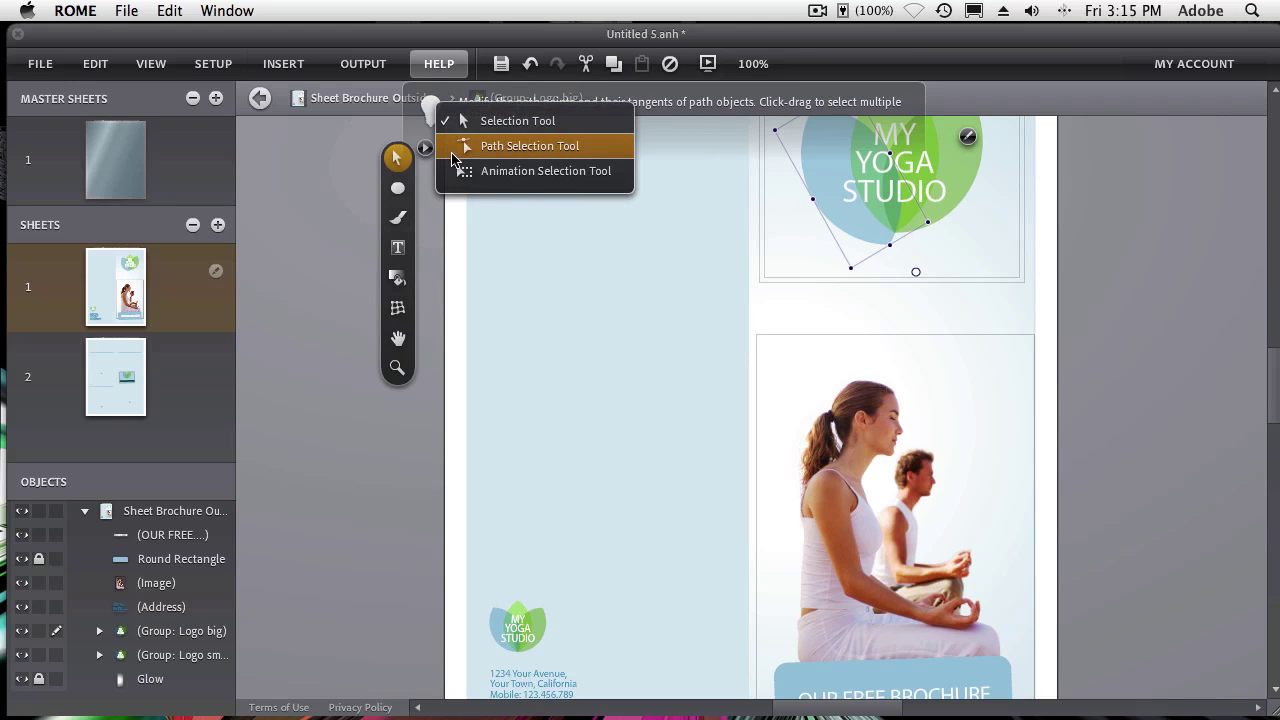
mouse_move(843, 214)
mouse_down()
mouse_move(825, 210)
mouse_move(846, 220)
mouse_up()
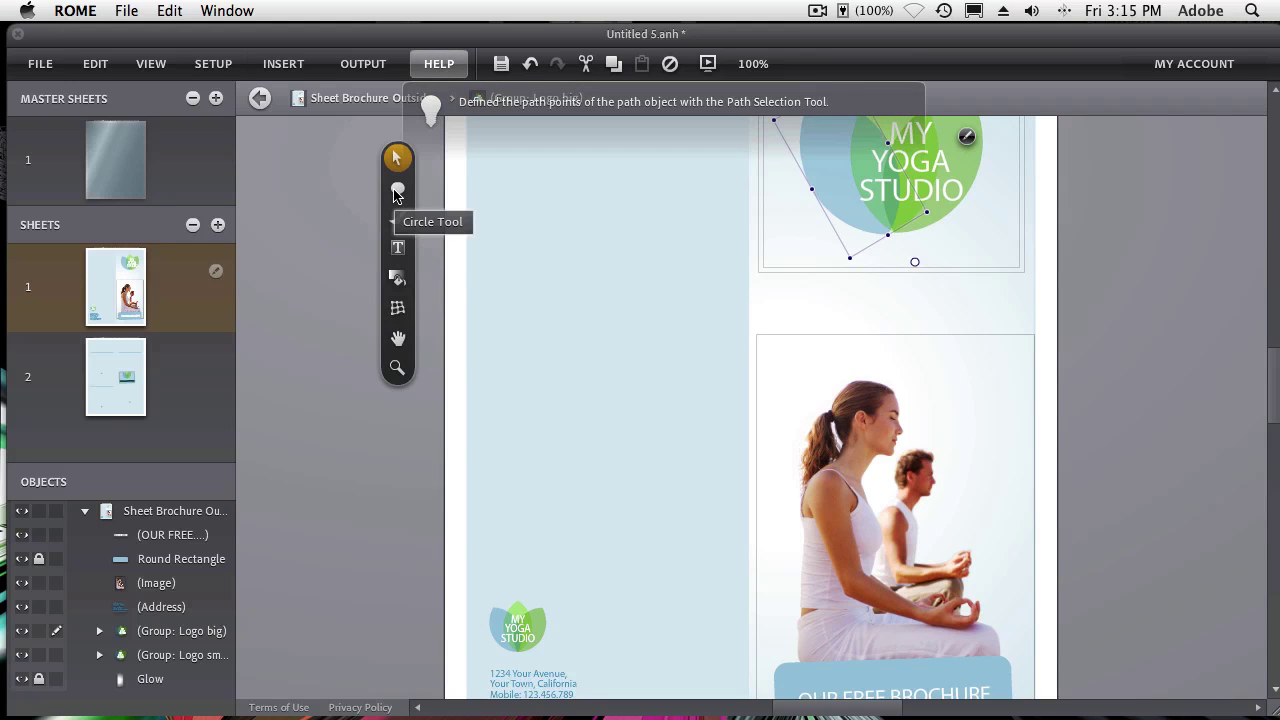
- Draw a rectangle in the upper area of the brochure's left panel
click(397, 193)
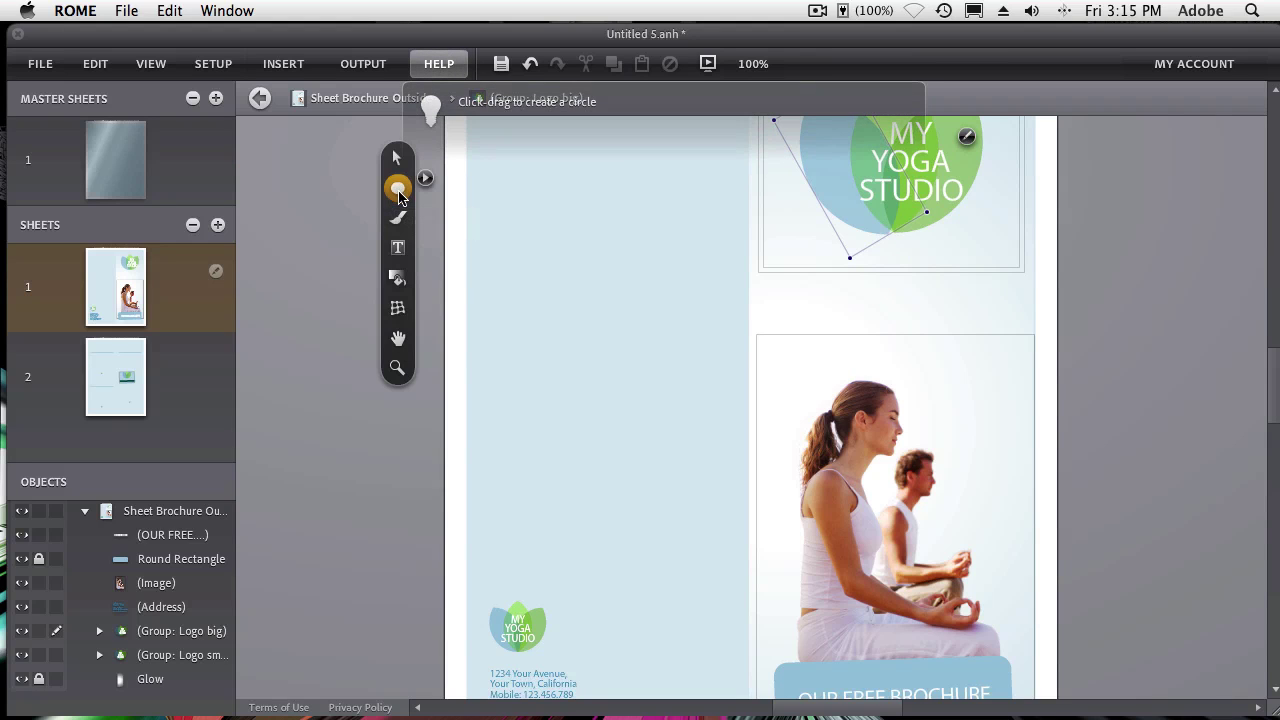
click(425, 178)
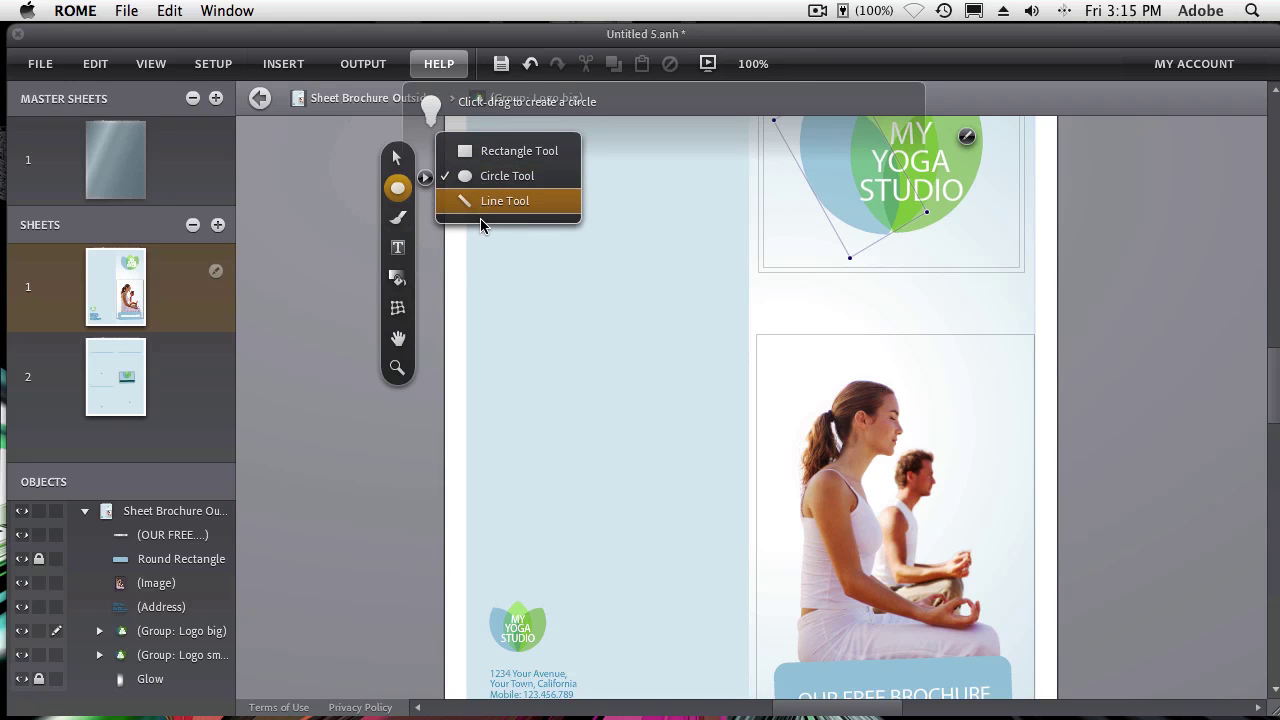
click(483, 152)
mouse_move(499, 263)
mouse_down()
mouse_move(531, 271)
mouse_move(623, 363)
mouse_move(677, 391)
mouse_up()
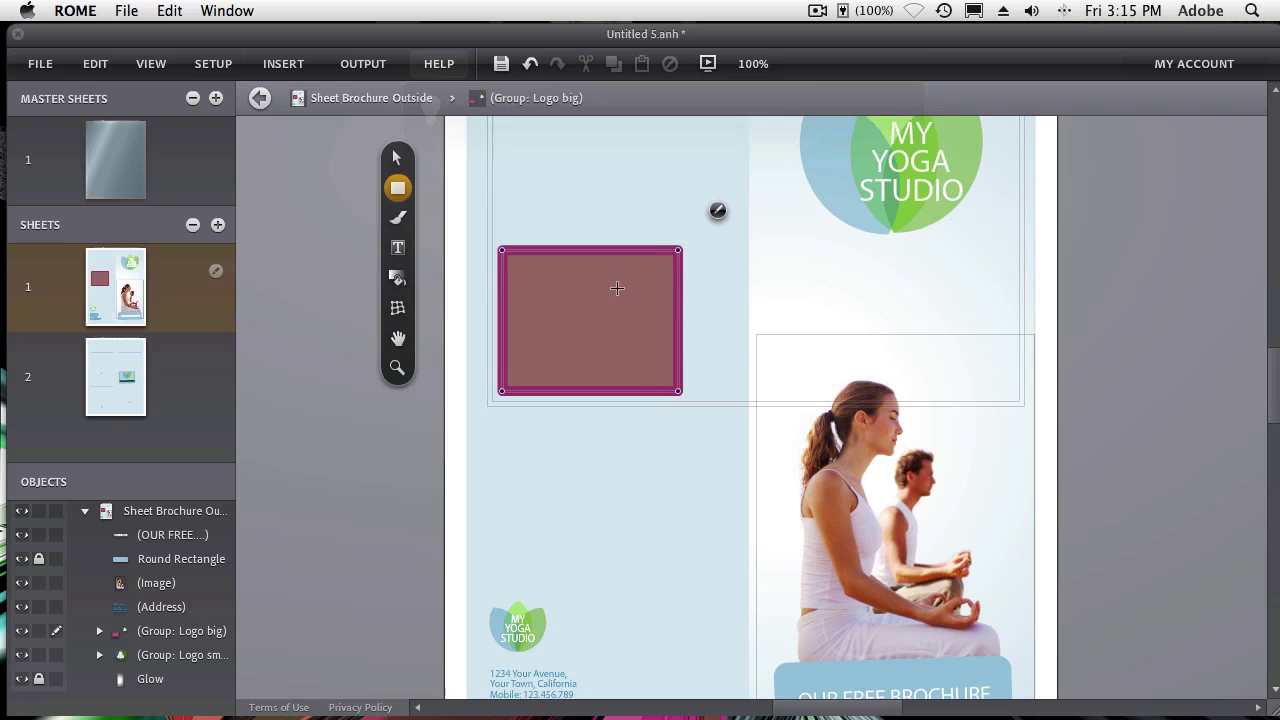
- Give the left-panel rectangle a bright blue fill and no outline stroke
click(717, 212)
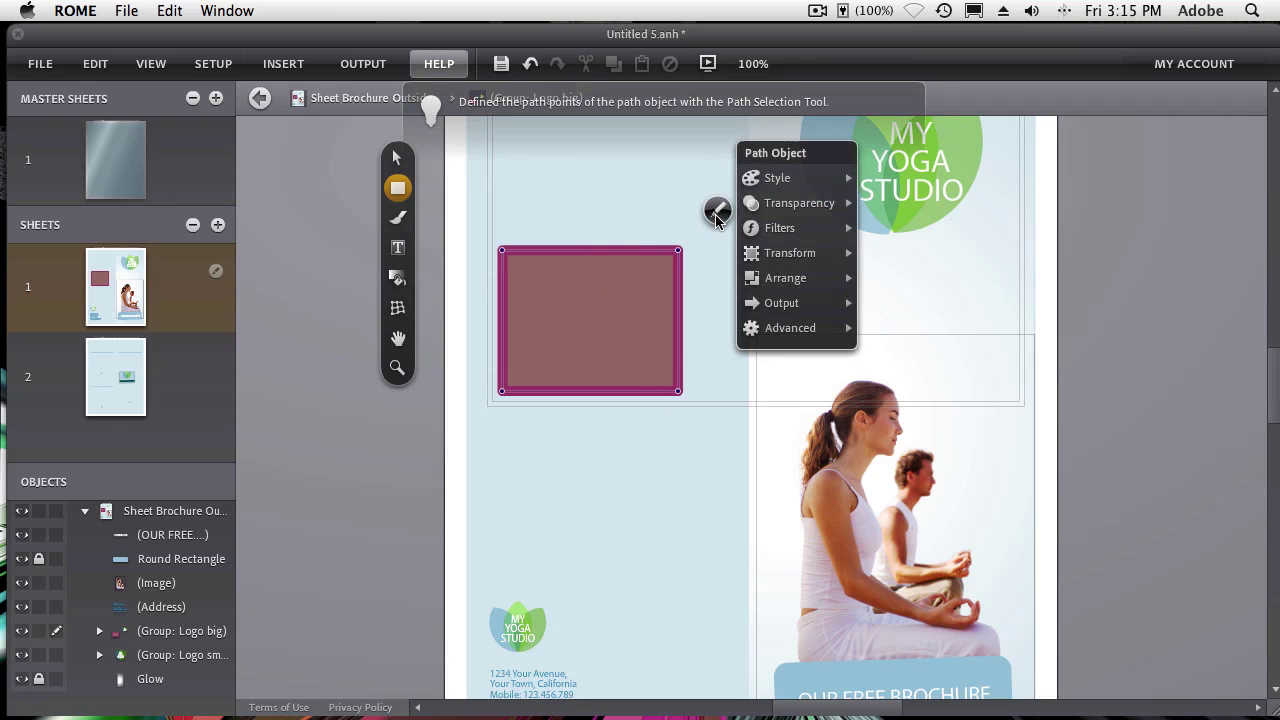
mouse_move(780, 178)
click(920, 170)
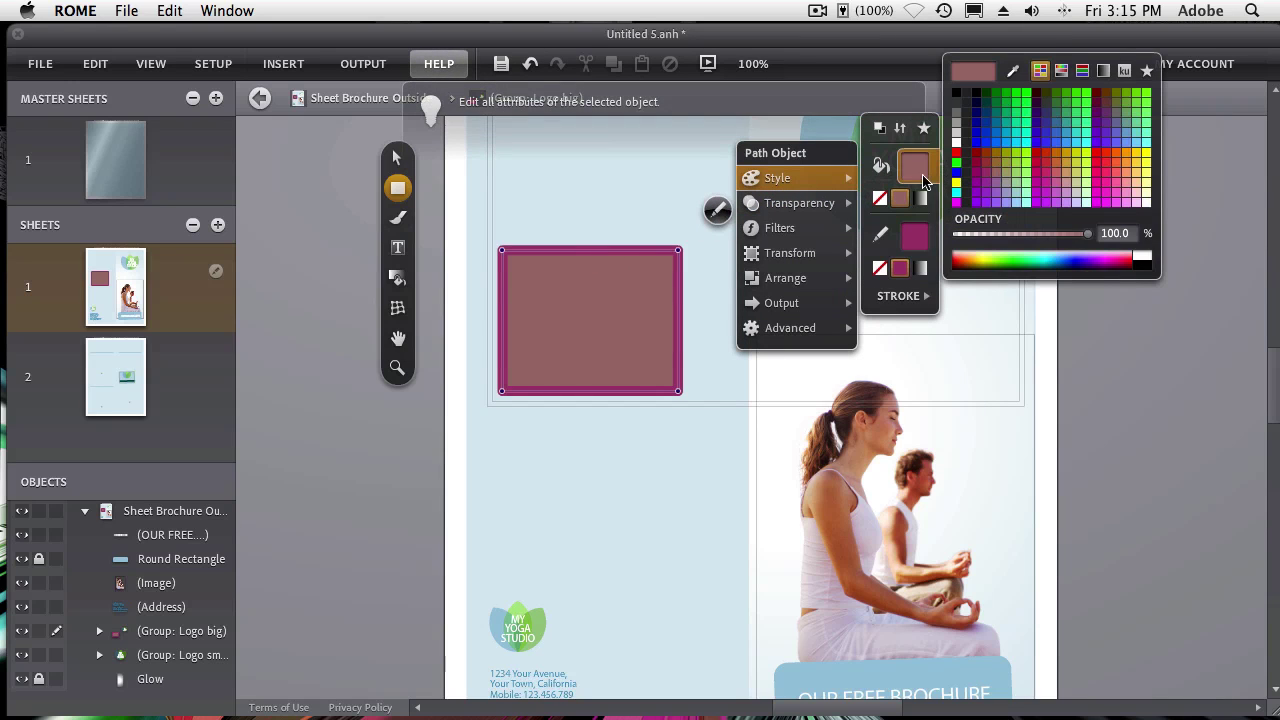
click(996, 140)
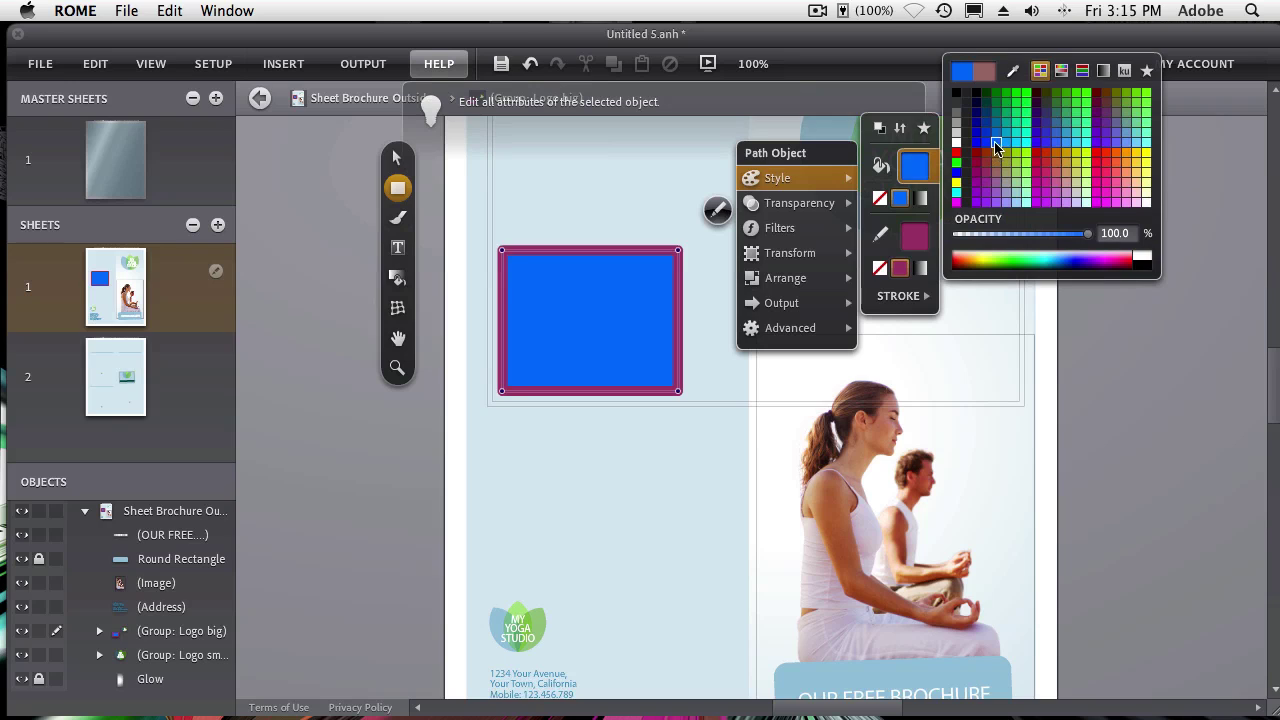
click(922, 234)
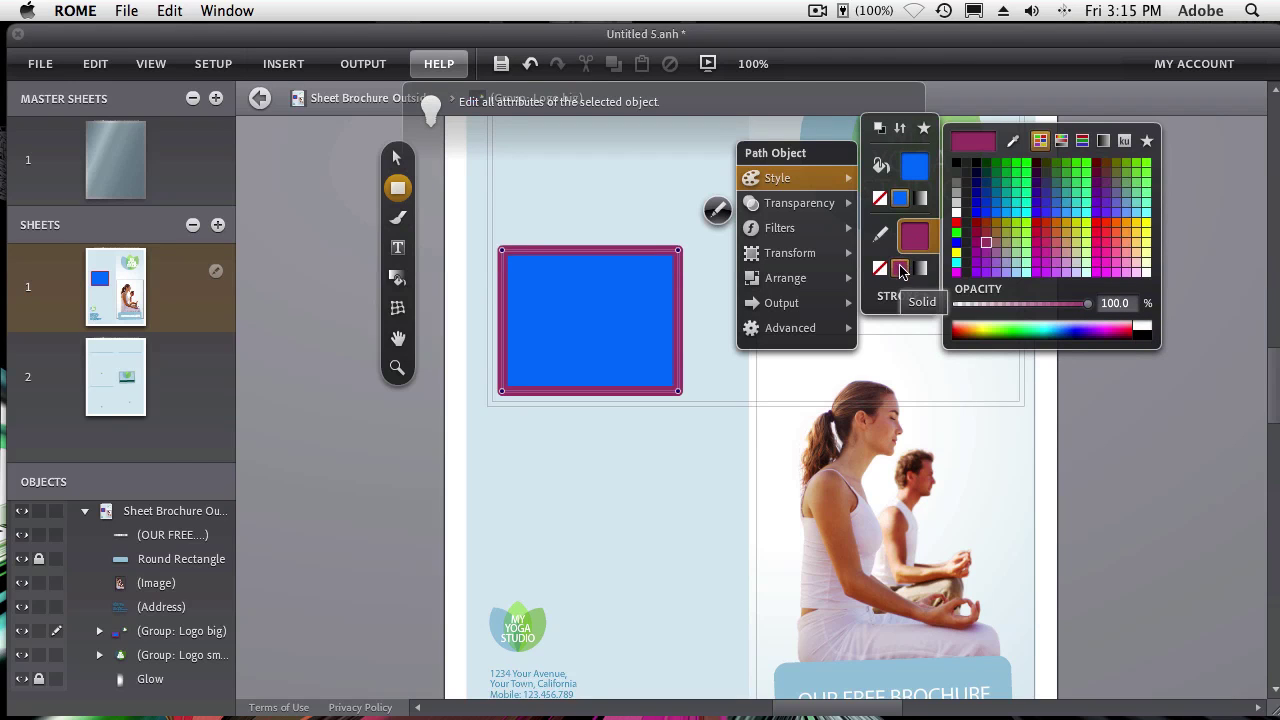
click(880, 268)
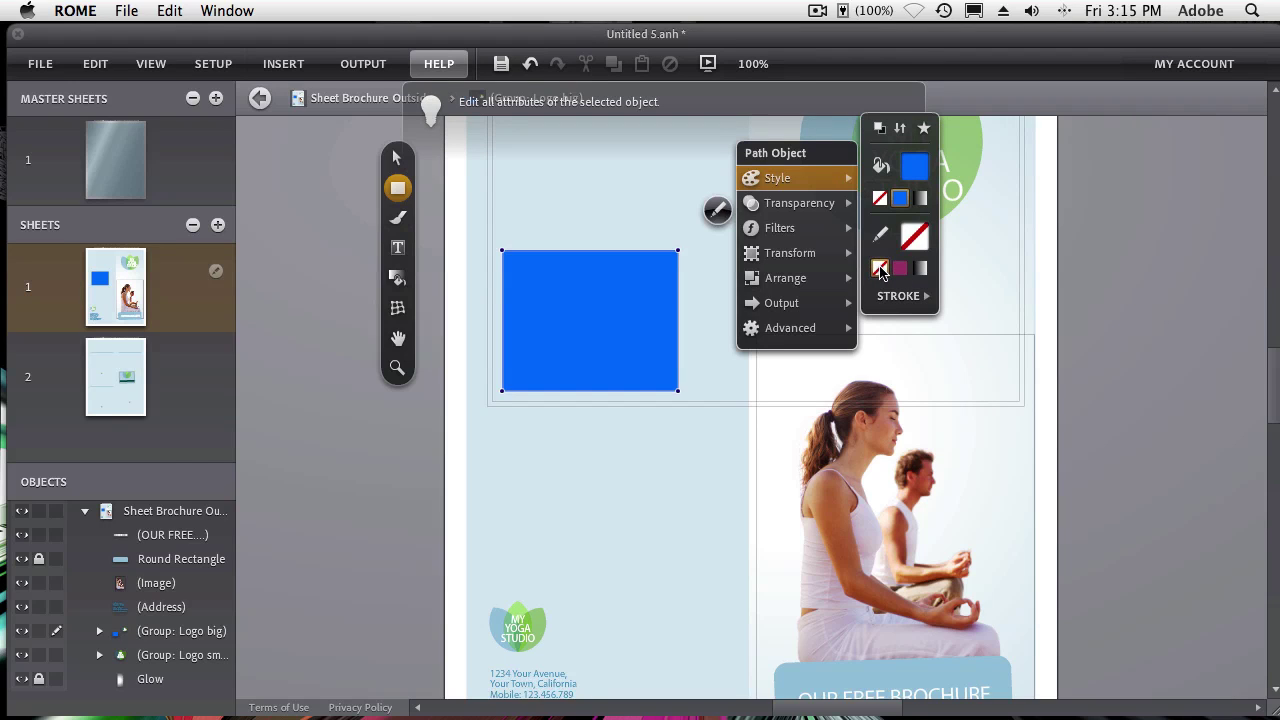
click(531, 289)
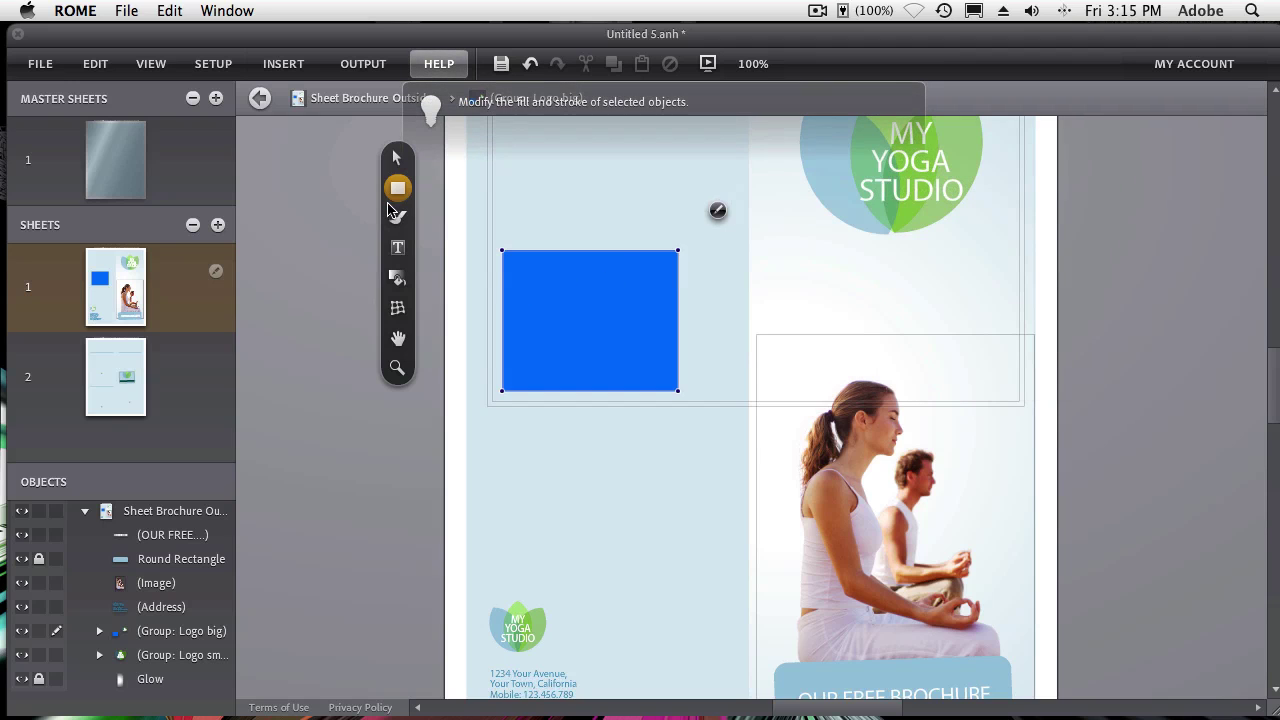
- Draw a circle overlapping the blue rectangle's top-left corner
mouse_move(398, 196)
click(425, 178)
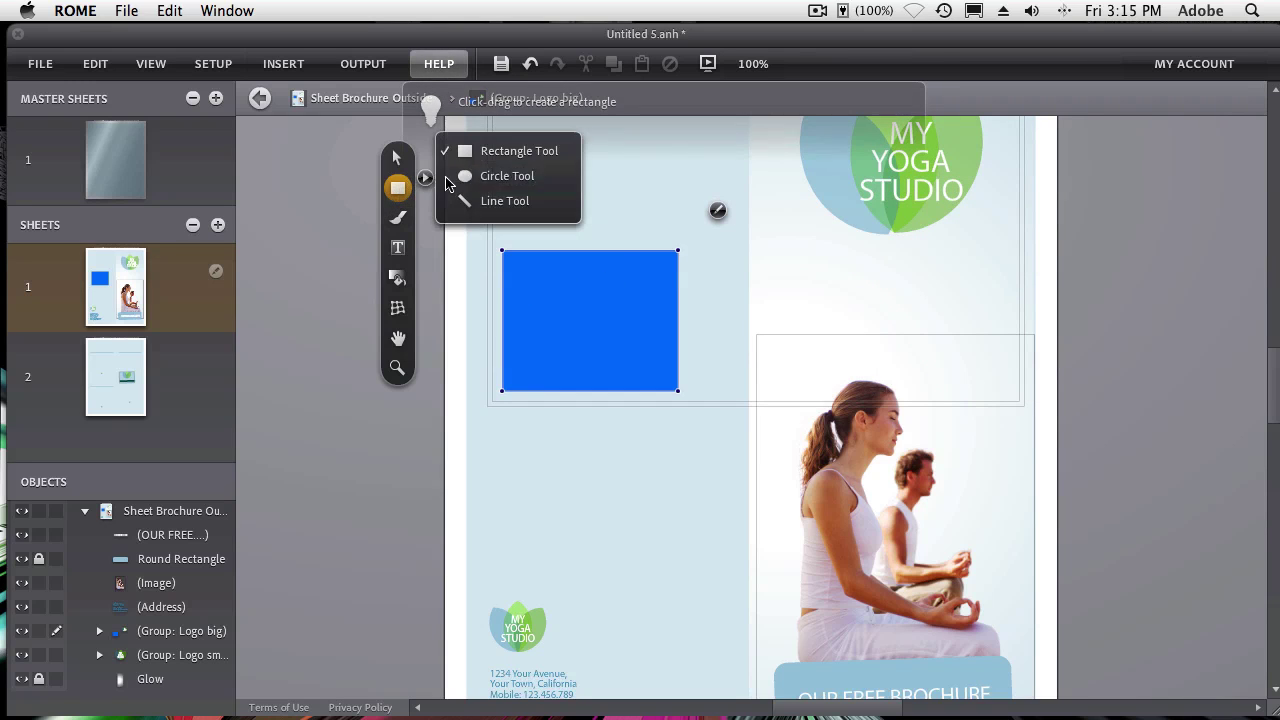
click(470, 176)
drag(474, 237, 566, 315)
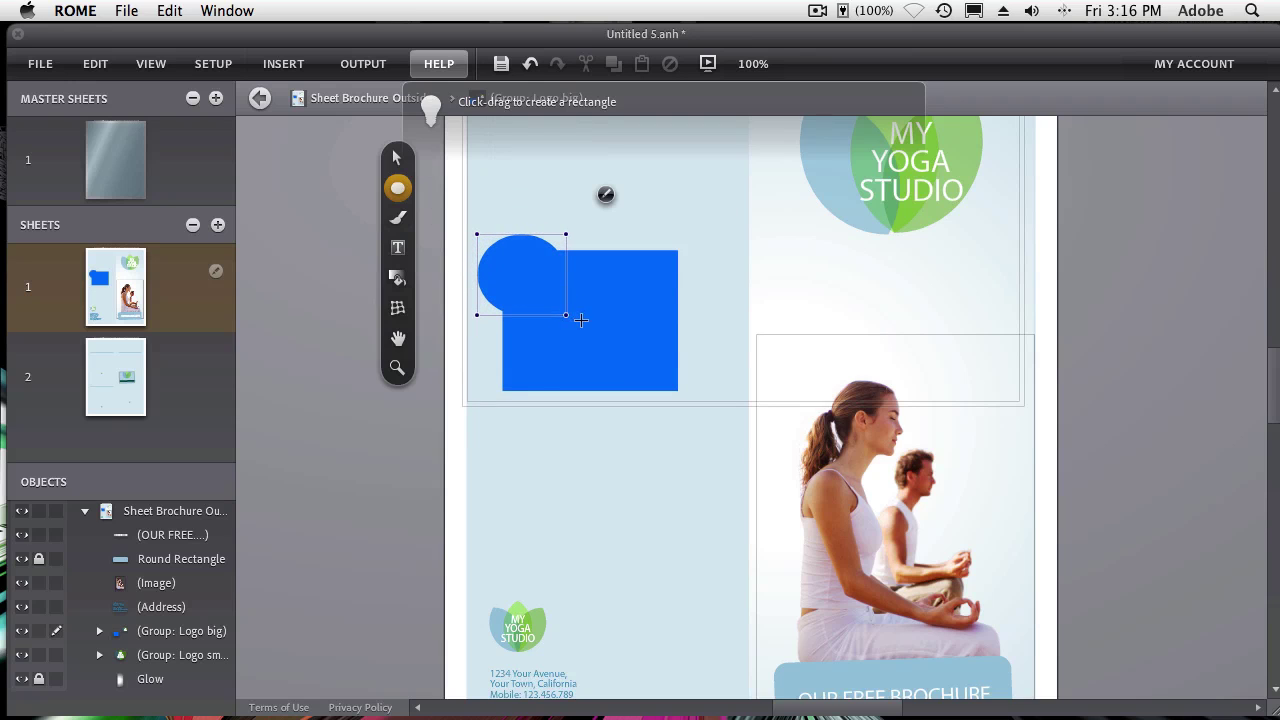
- Fill the circle red and lower its opacity to 94.7%
click(605, 194)
mouse_move(679, 170)
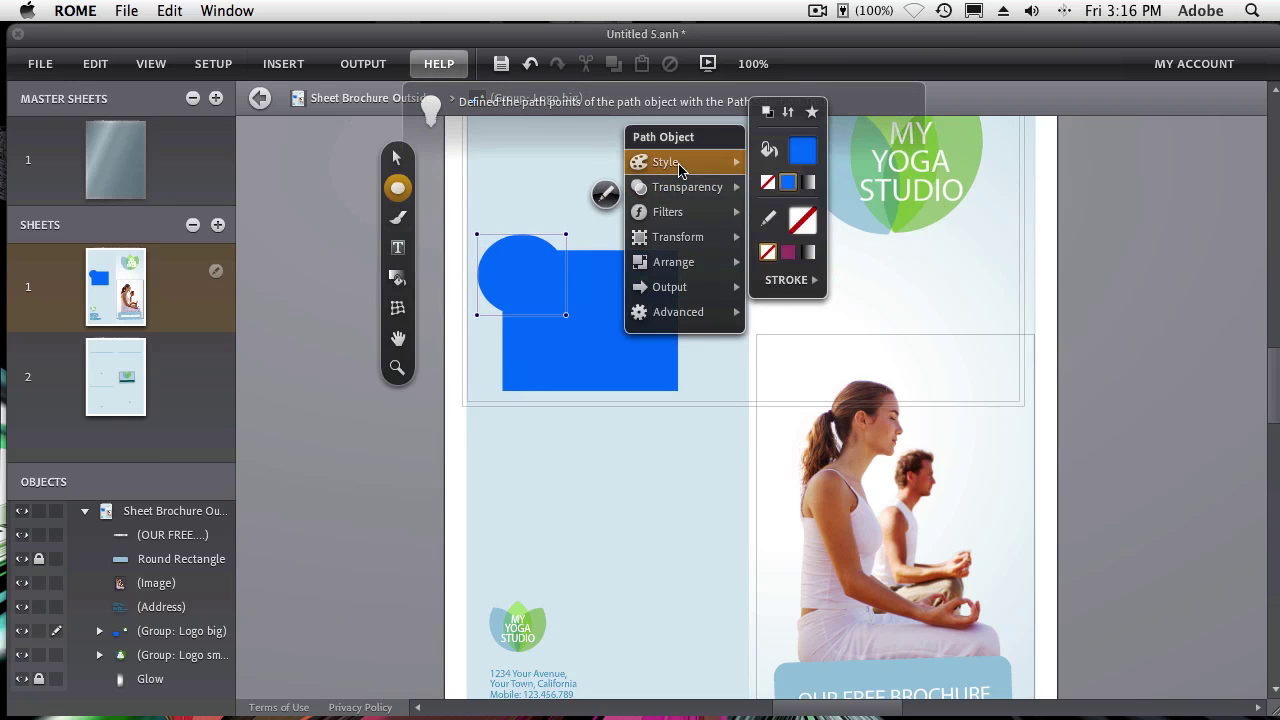
click(800, 150)
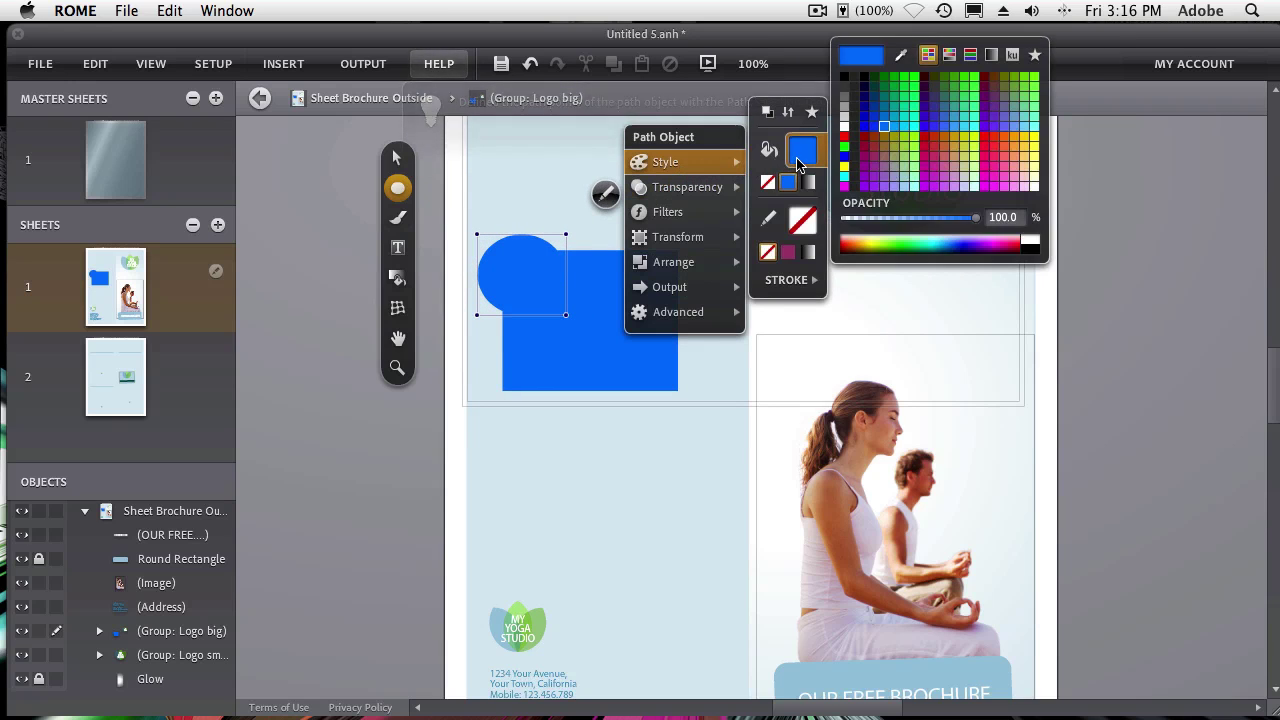
click(934, 148)
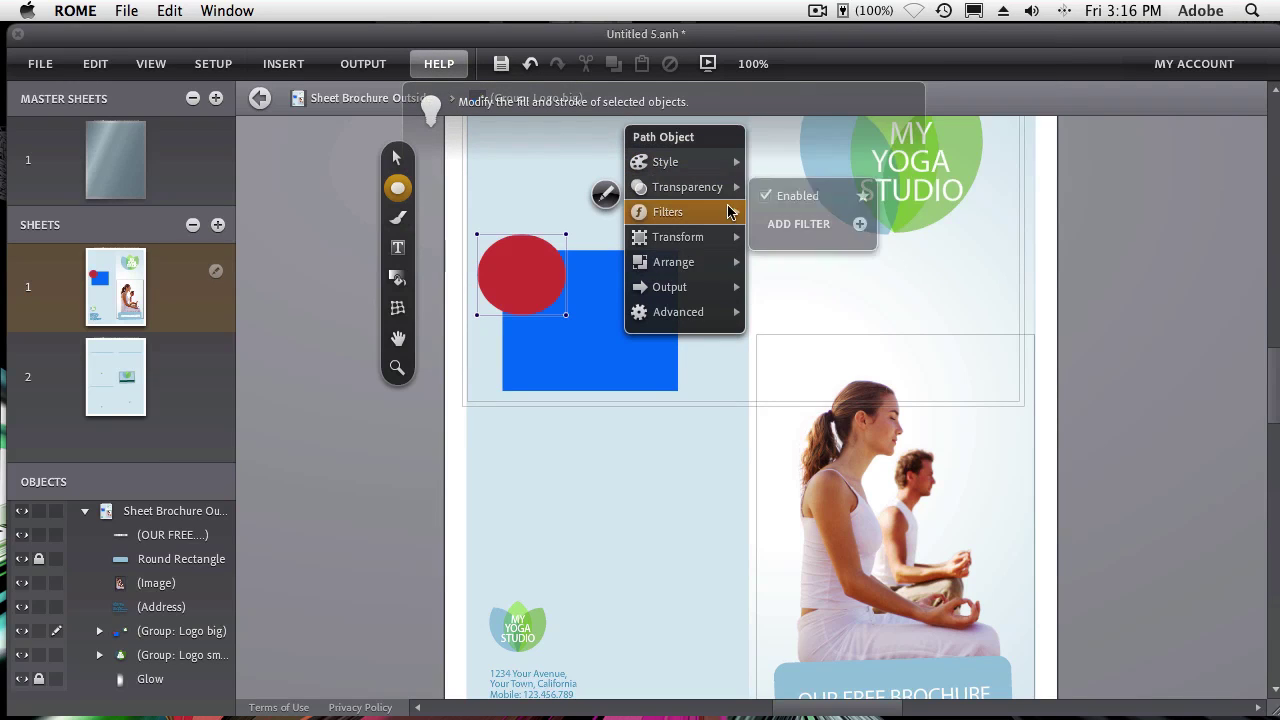
mouse_move(687, 187)
mouse_move(920, 177)
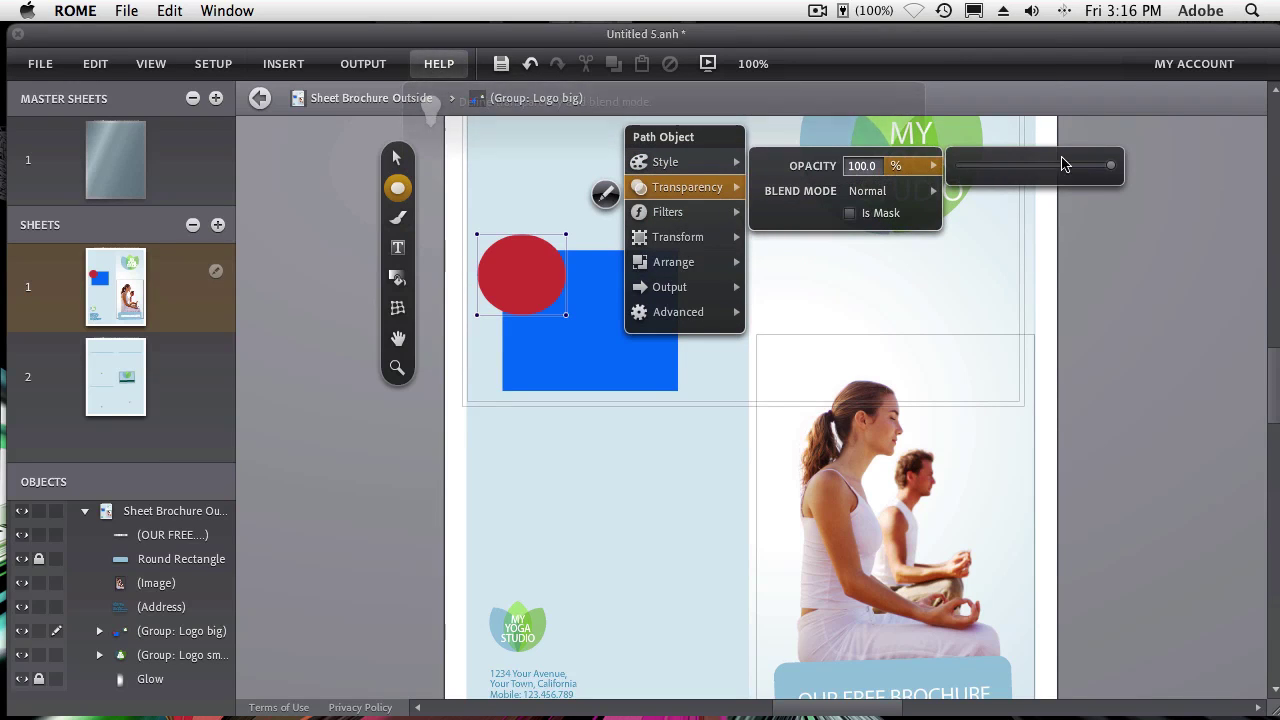
mouse_move(1110, 166)
mouse_down()
mouse_move(1030, 170)
mouse_move(1103, 175)
mouse_up()
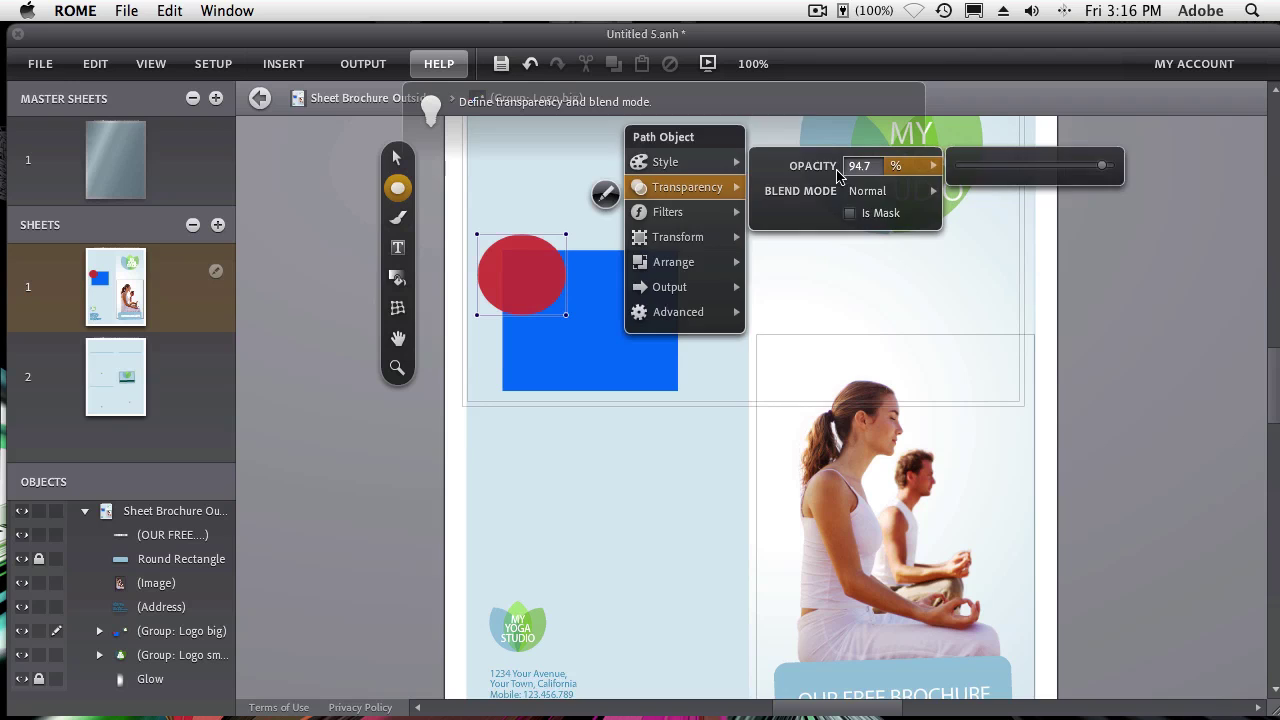
- Resize the blue rectangle to be slightly wider and shorter beneath the red circle
click(397, 157)
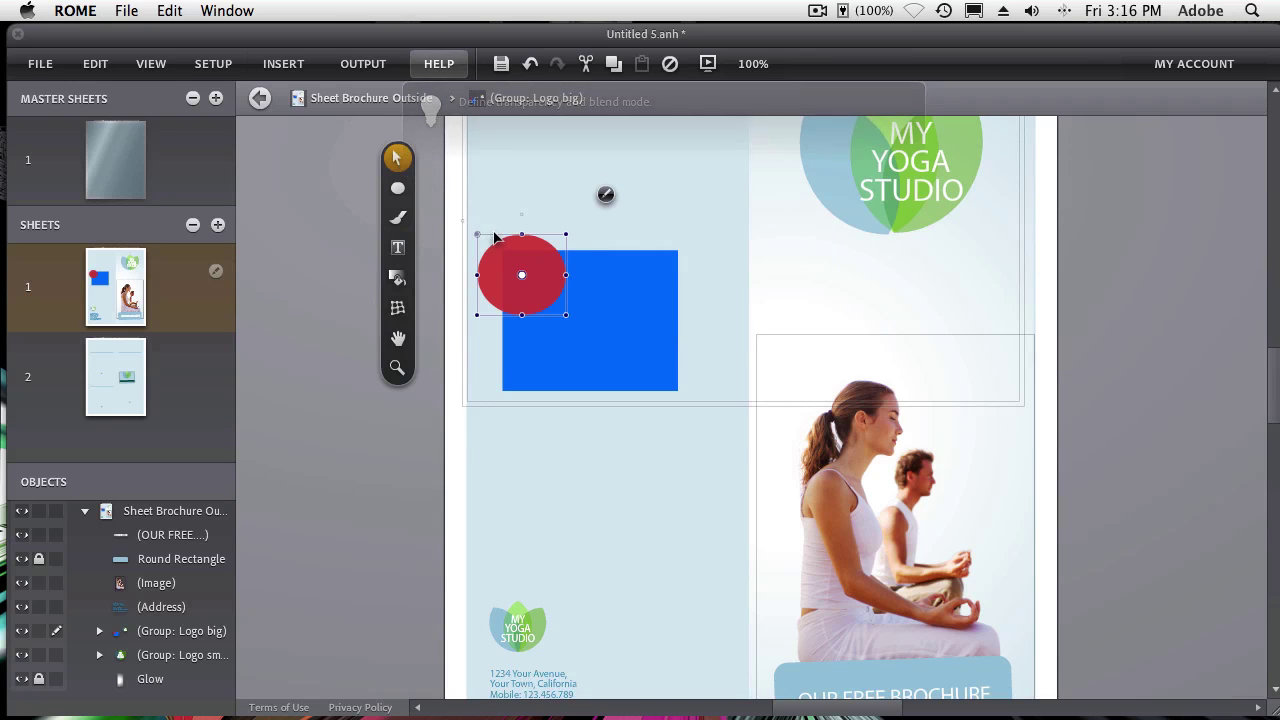
click(566, 330)
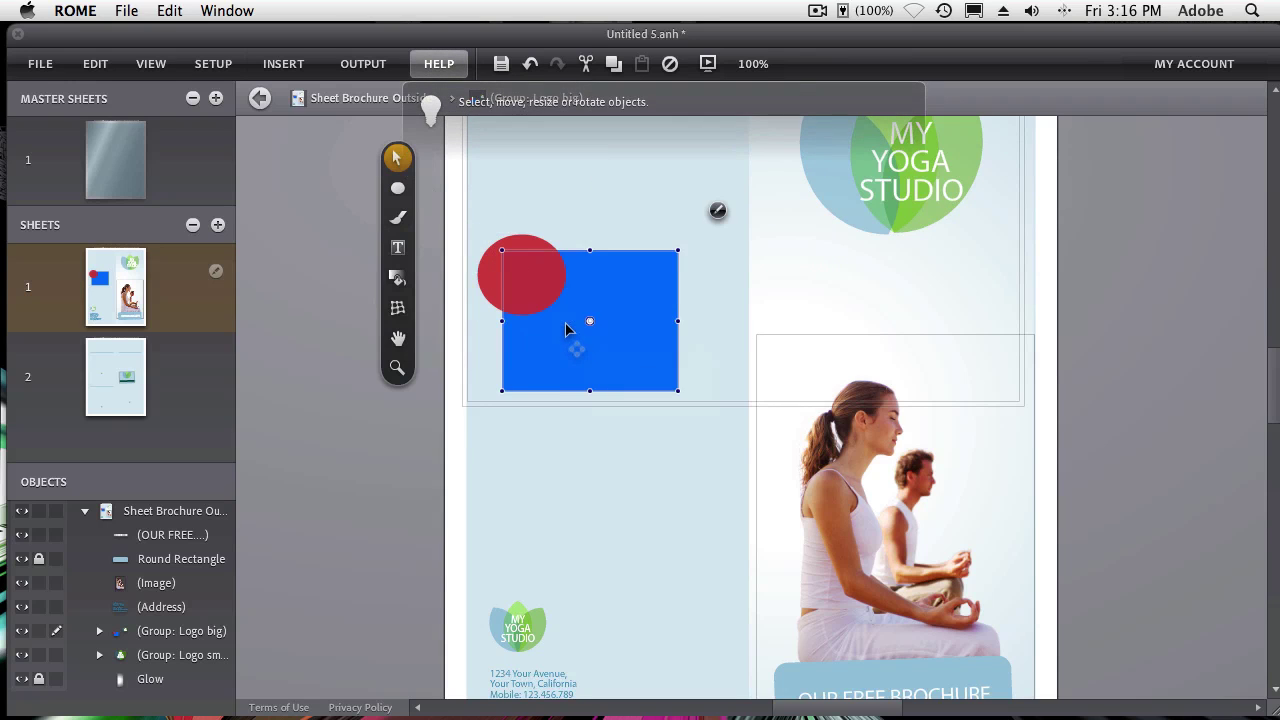
drag(590, 251, 589, 285)
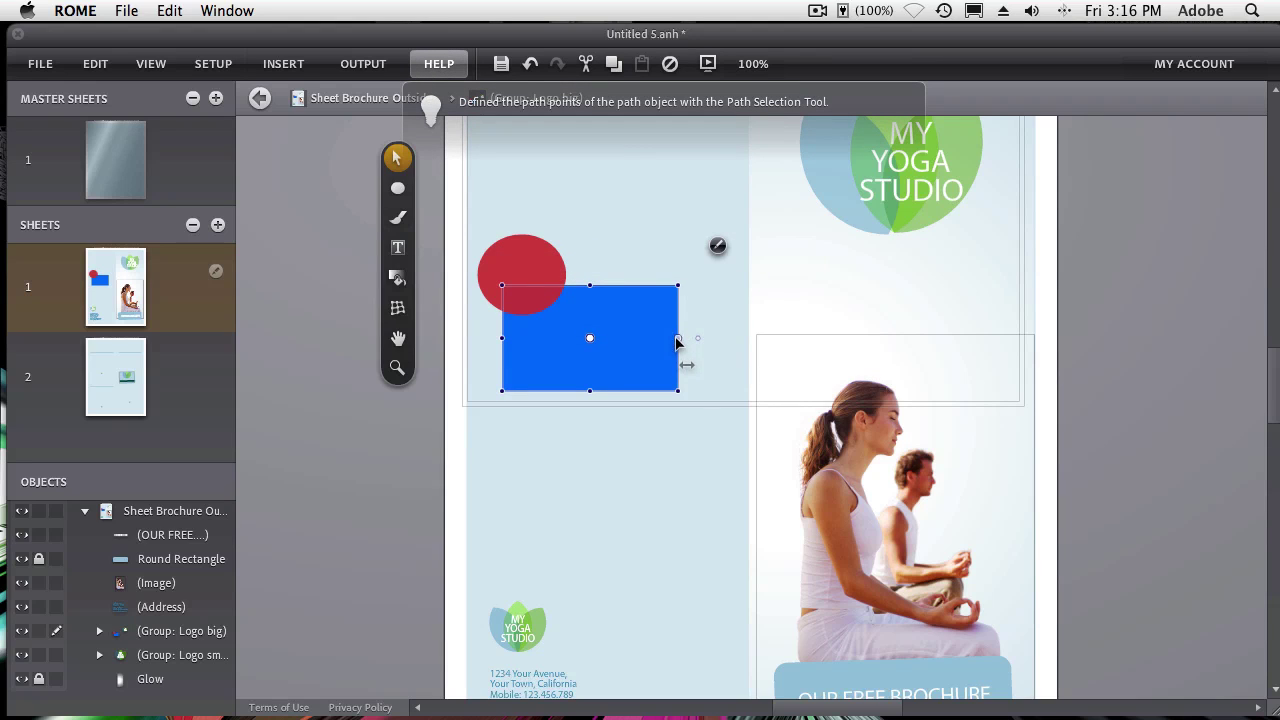
drag(677, 342, 705, 338)
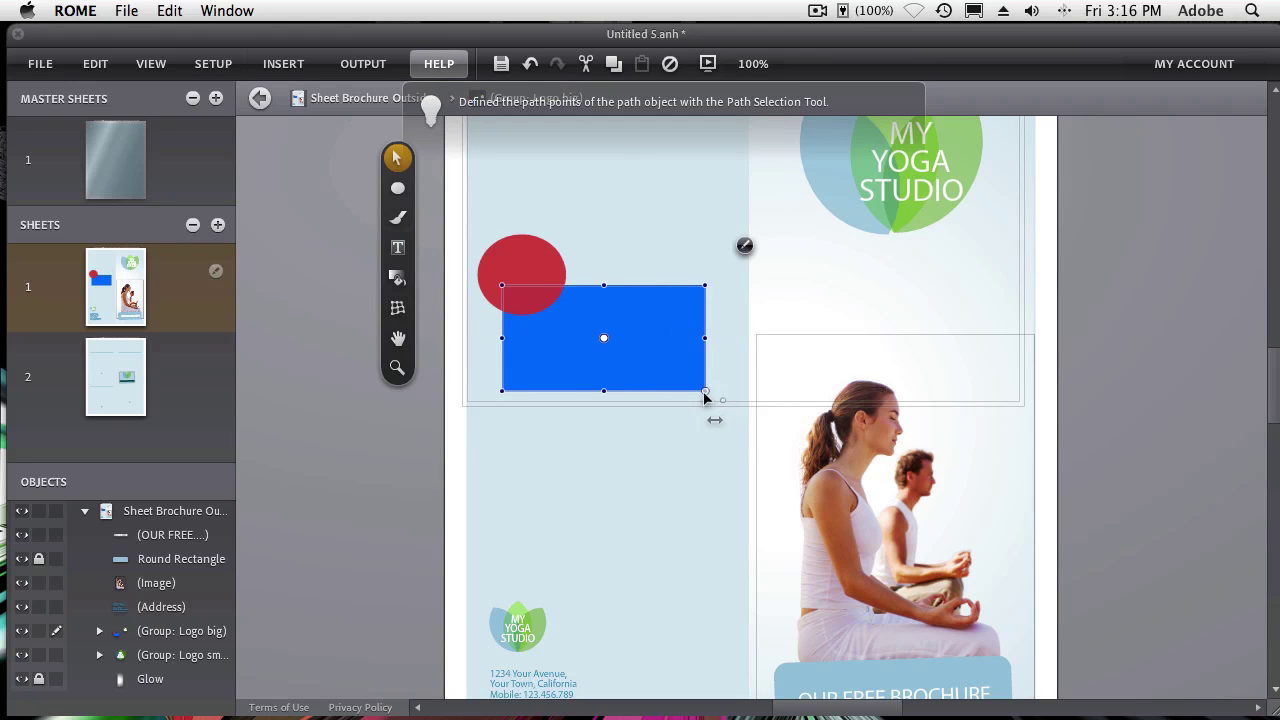
drag(705, 391, 696, 382)
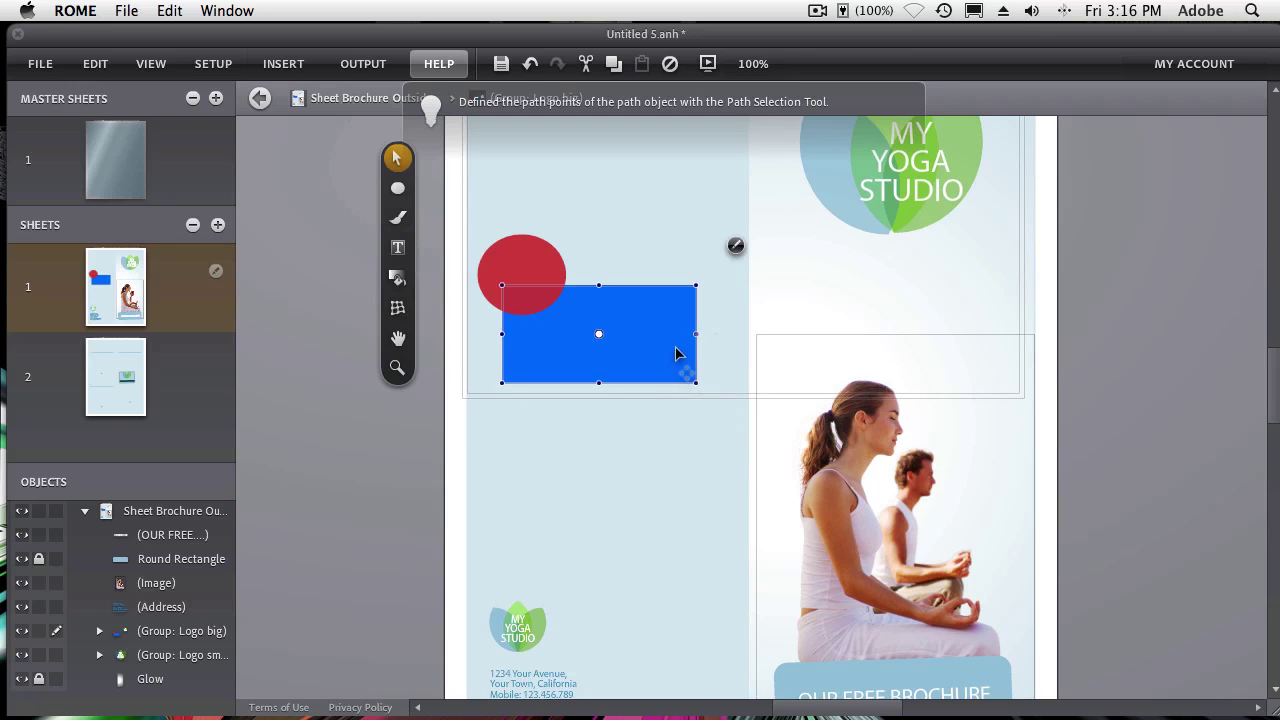
click(649, 402)
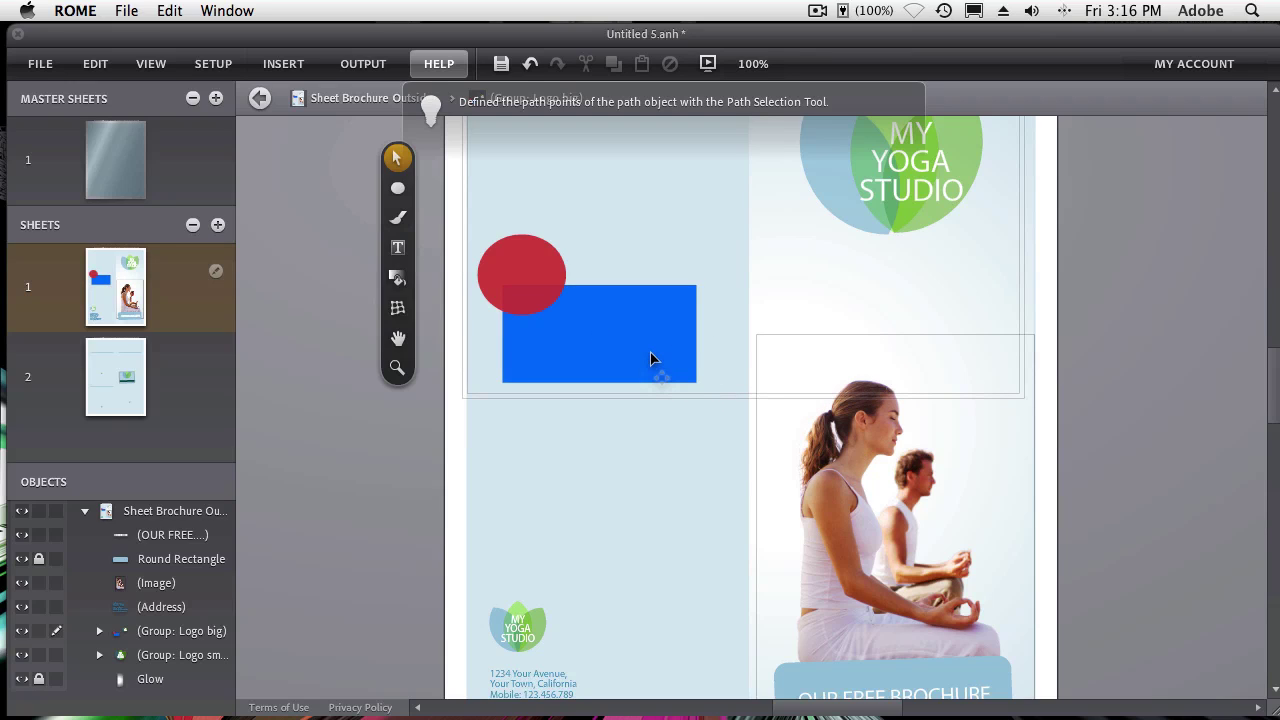
click(651, 345)
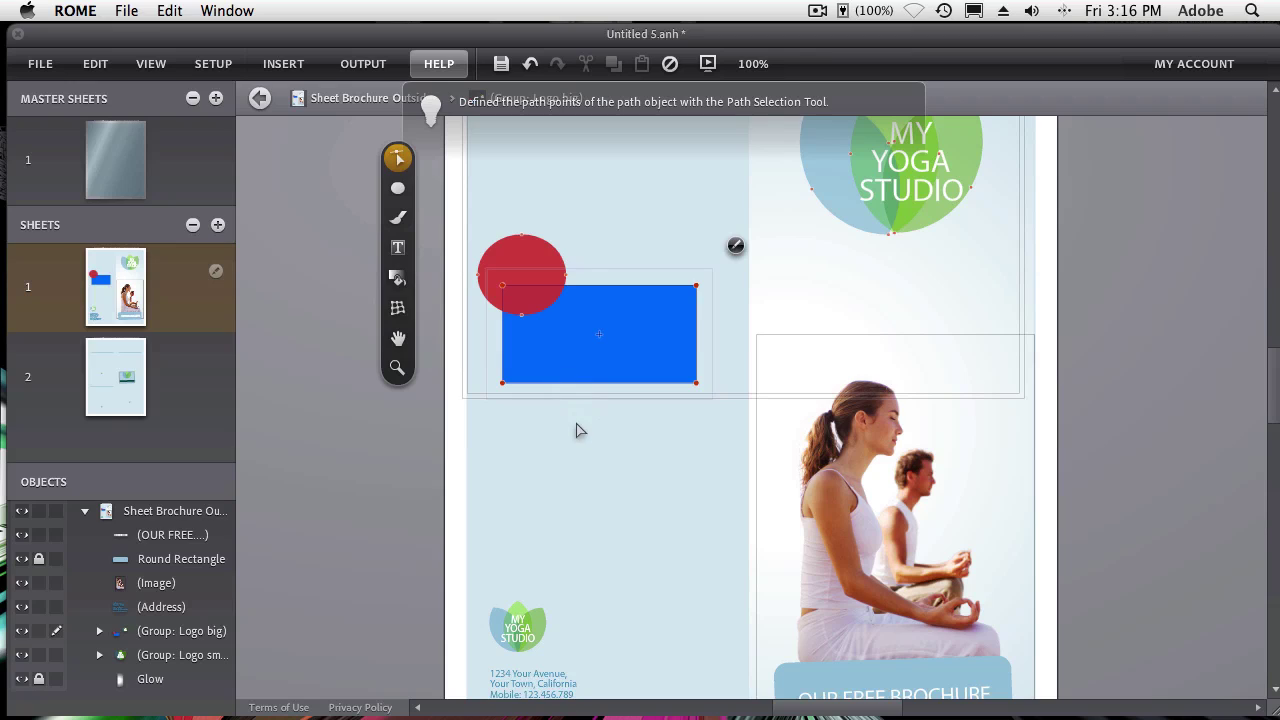
- Pull the blue rectangle's top-right corner point upward to slant its right edge
click(645, 222)
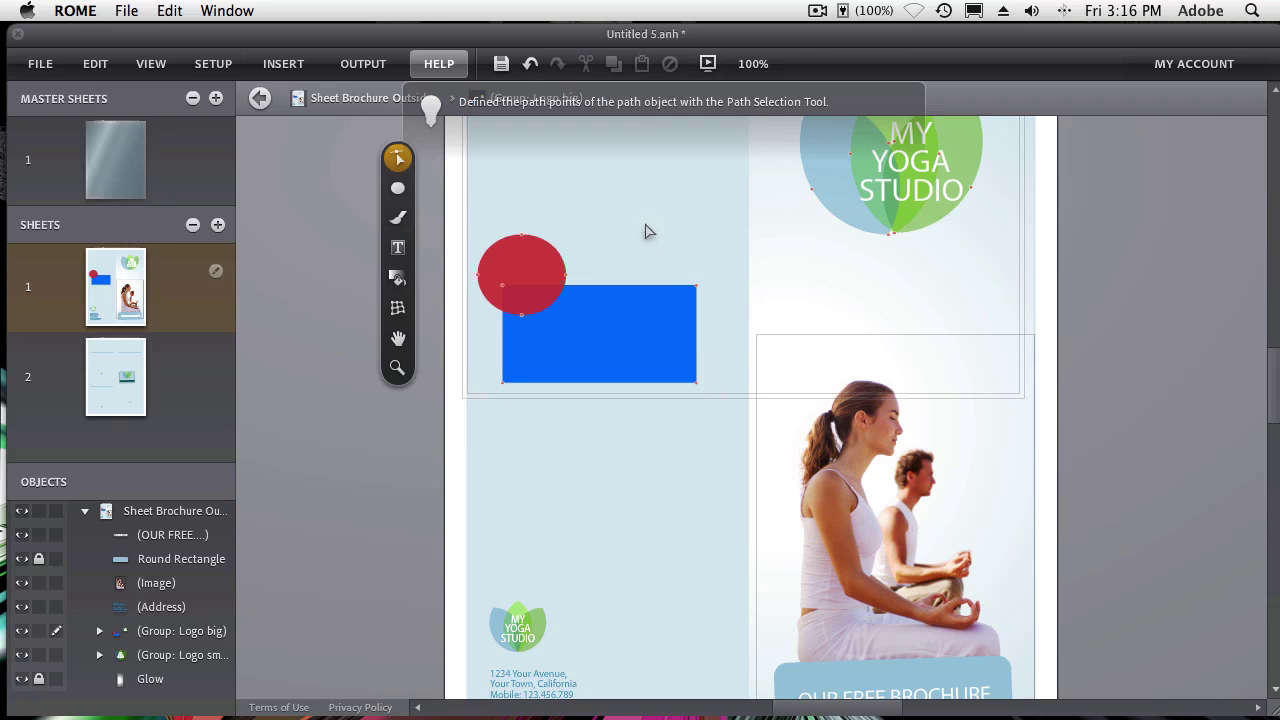
click(697, 290)
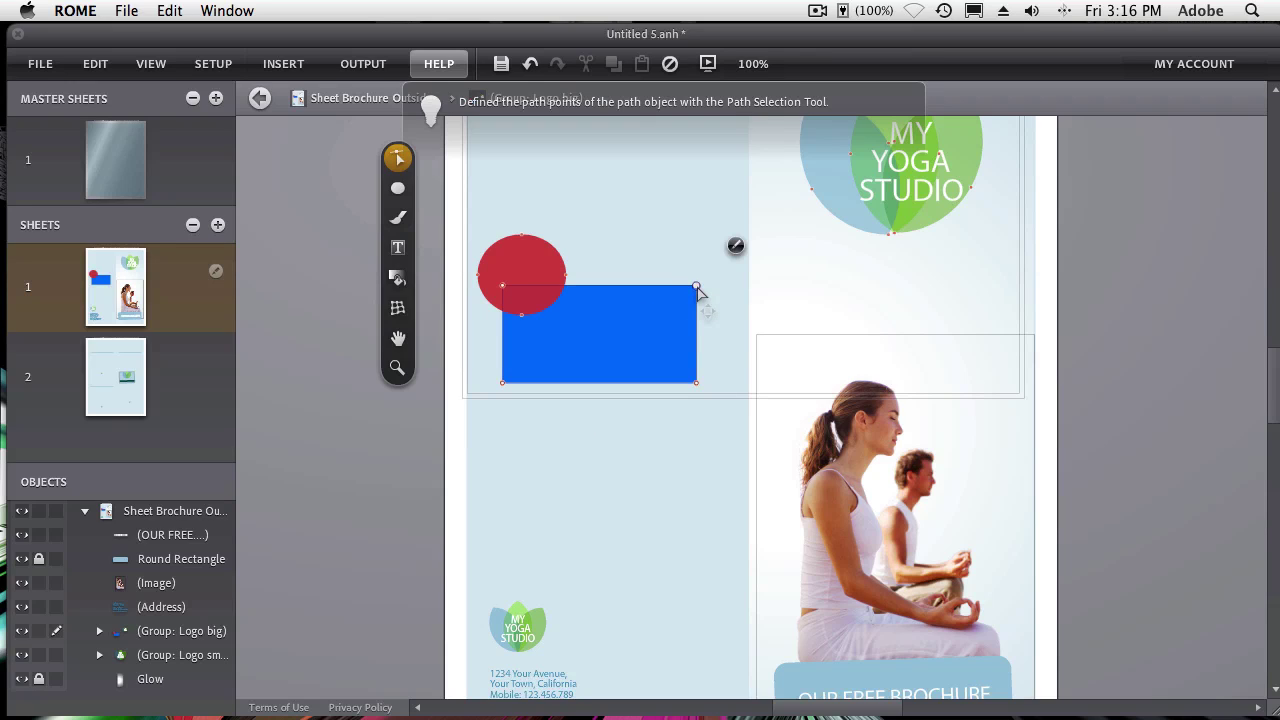
drag(696, 288, 714, 260)
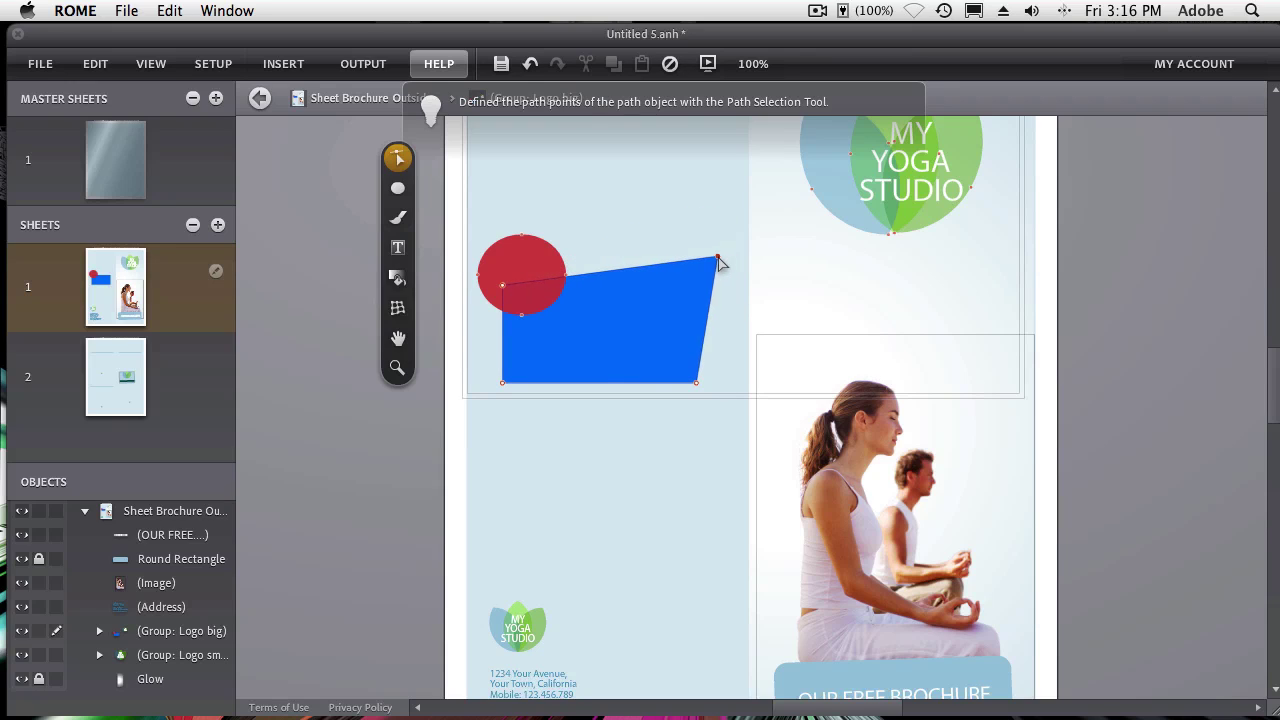
- Reshape the red circle into a teardrop with a point denting its right edge
click(520, 236)
drag(520, 236, 576, 207)
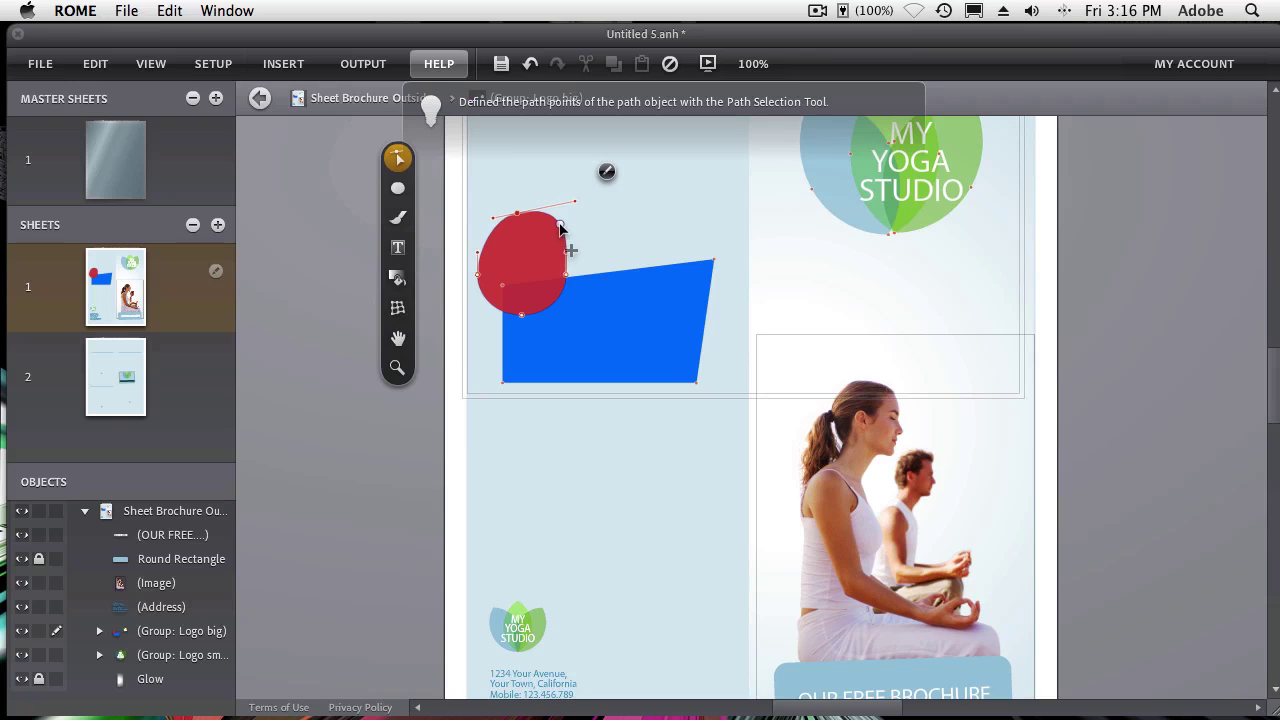
drag(560, 228, 525, 262)
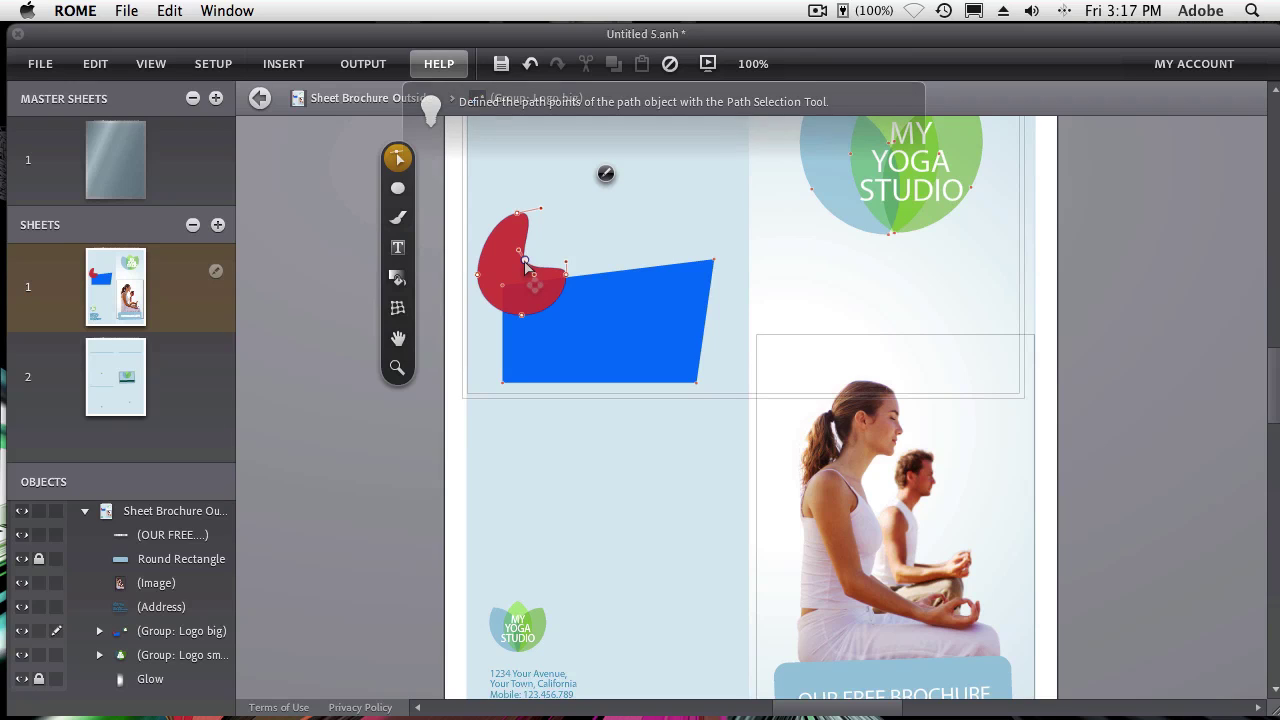
click(605, 173)
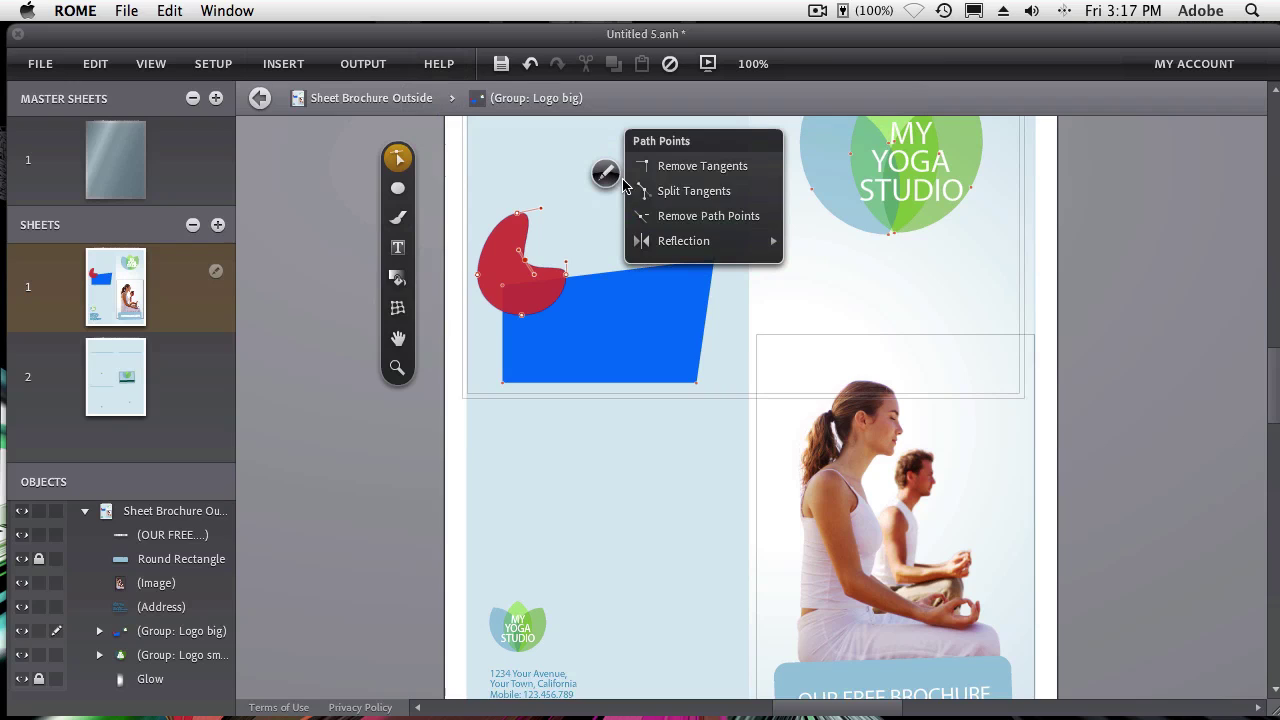
- Remove Tangents on the notch point to give the red shape a sharp inward corner
click(680, 170)
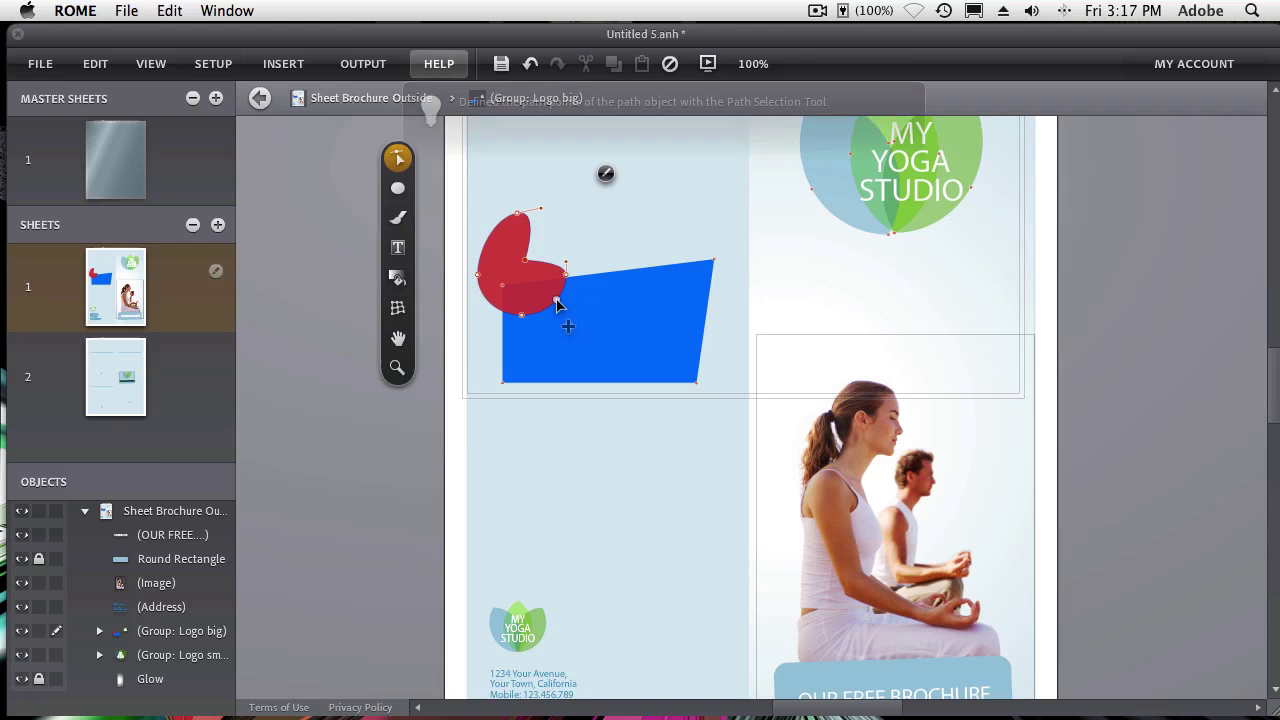
- Paint a wavy cyan vector brush stroke in the left panel below the blue shape
click(398, 221)
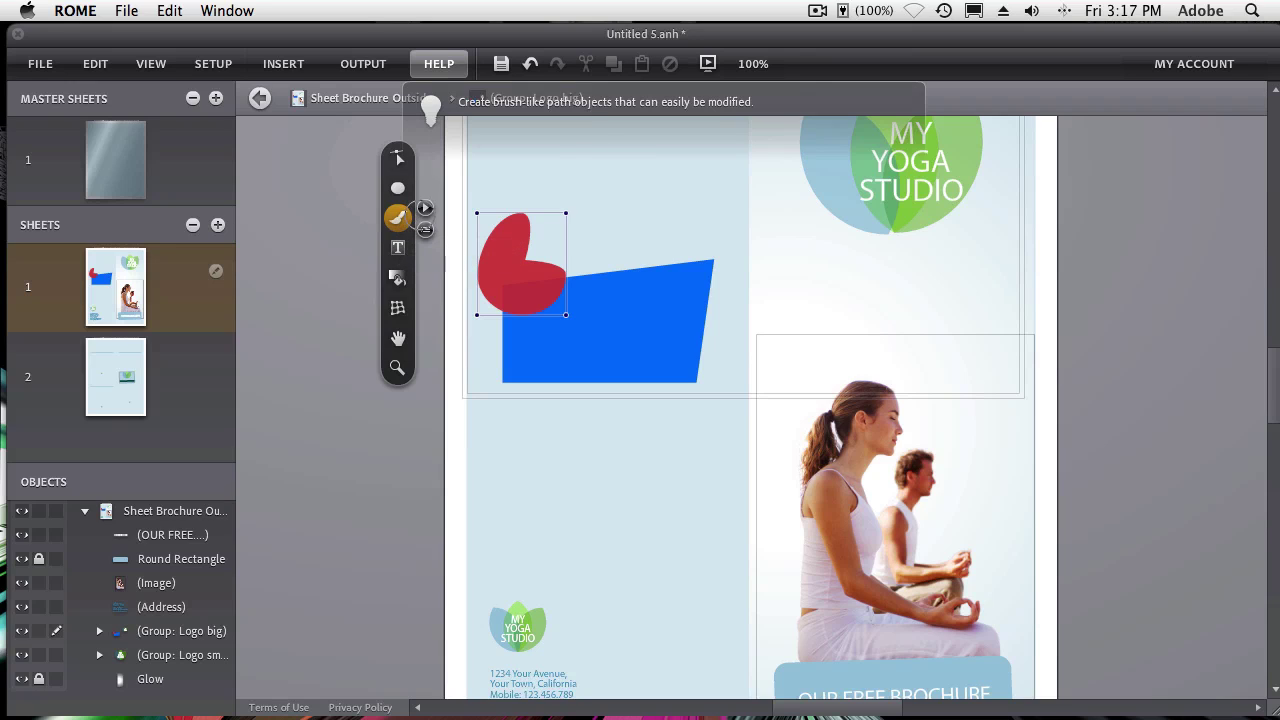
click(425, 207)
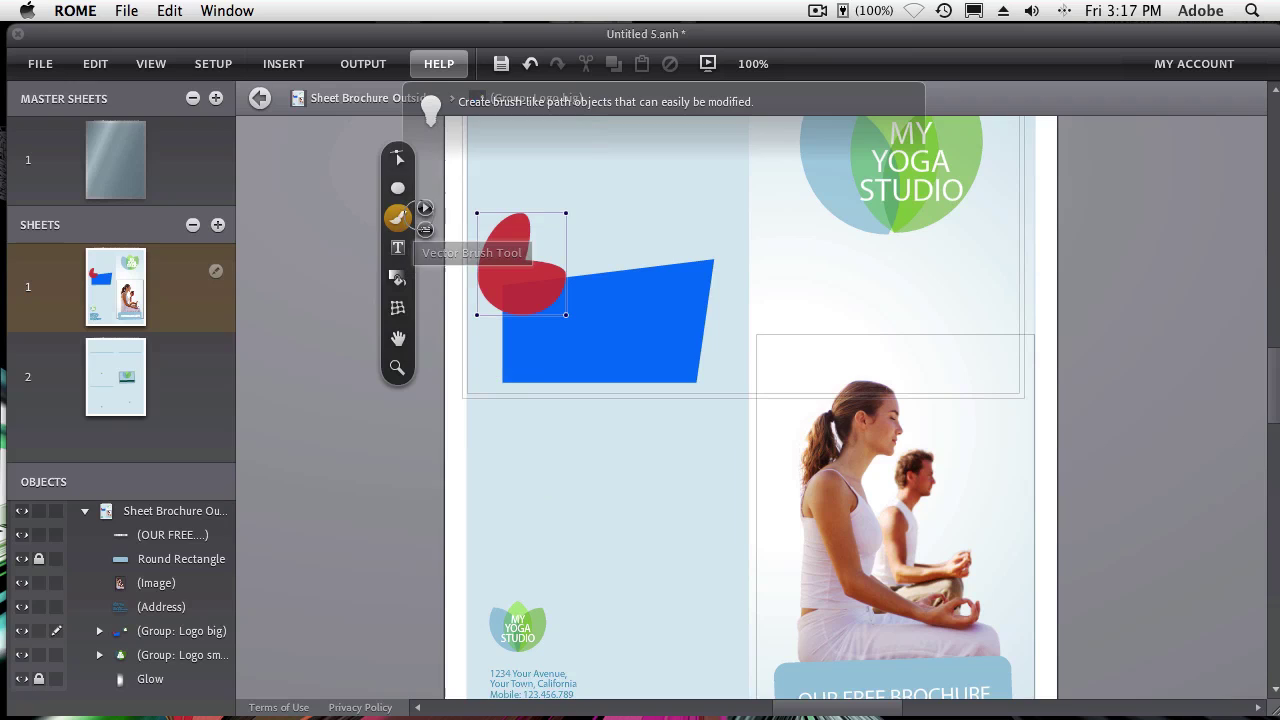
click(425, 208)
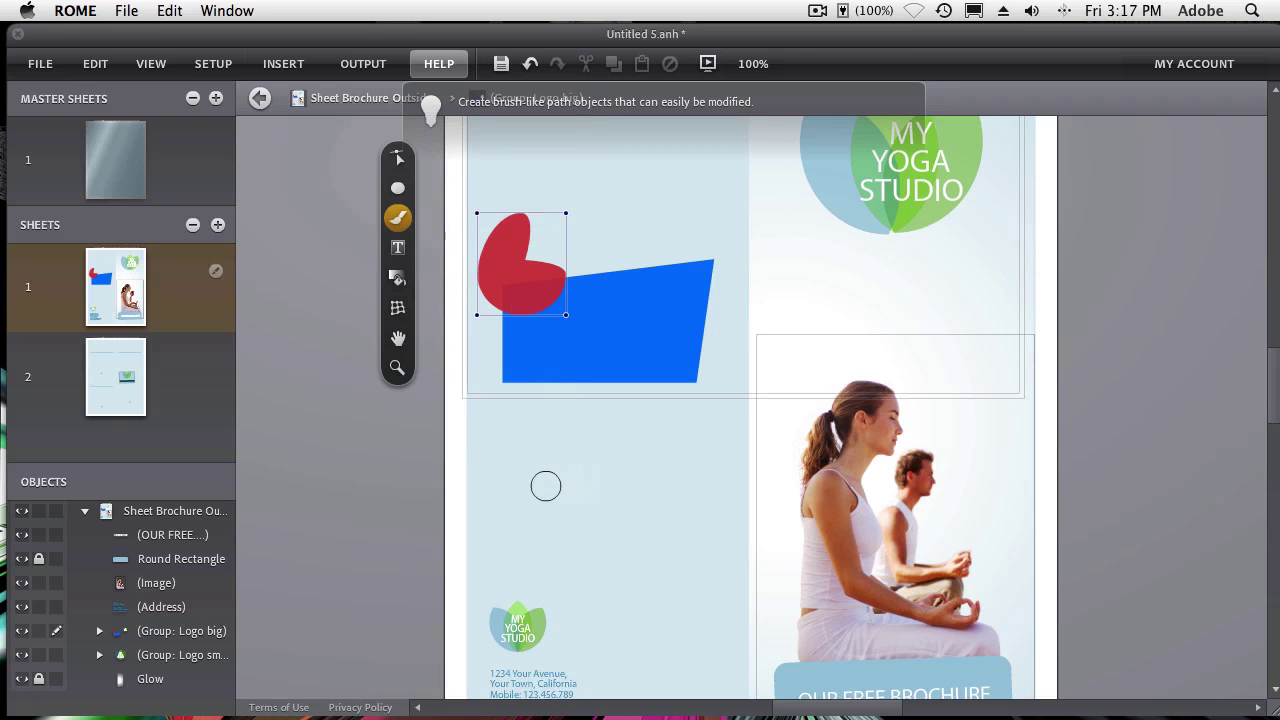
mouse_move(540, 475)
mouse_down()
mouse_move(588, 470)
mouse_move(602, 504)
mouse_move(644, 503)
mouse_move(657, 466)
mouse_move(704, 462)
mouse_up()
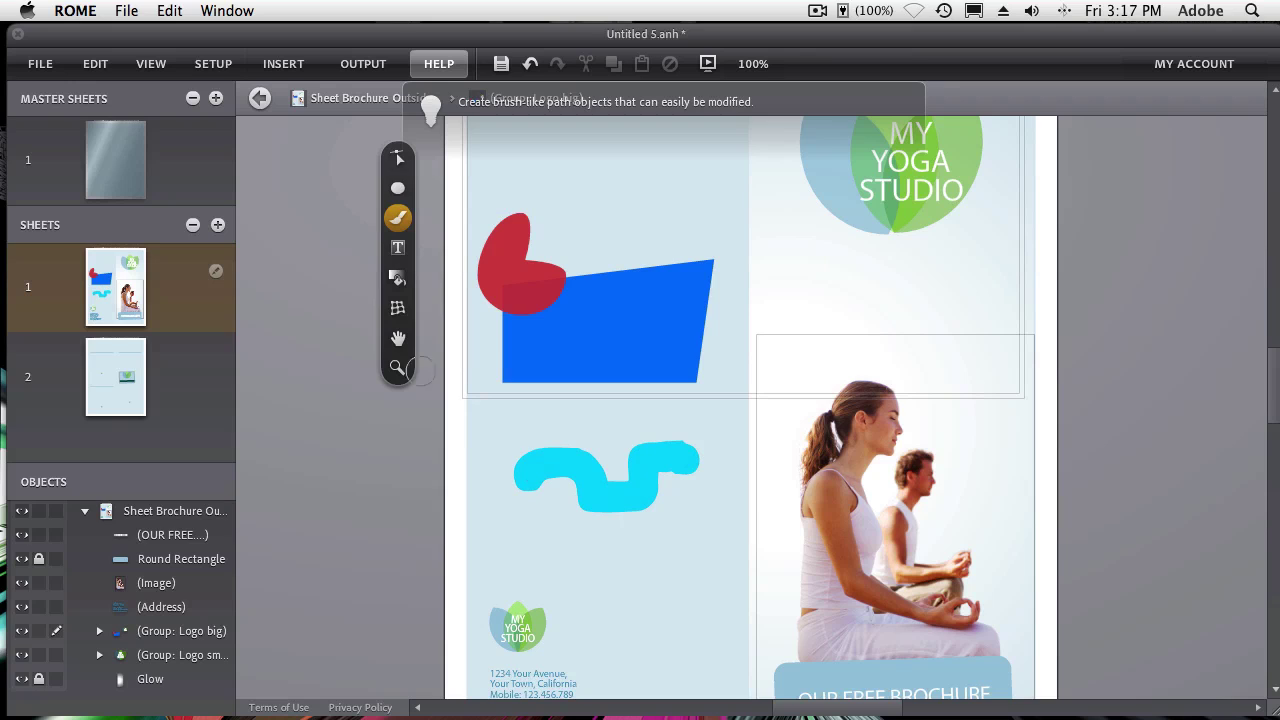
click(398, 160)
mouse_move(400, 165)
mouse_down()
mouse_move(424, 165)
mouse_move(377, 165)
mouse_up()
- Switch to the Selection Tool and double-click the cyan squiggle to pick it as one object
click(375, 160)
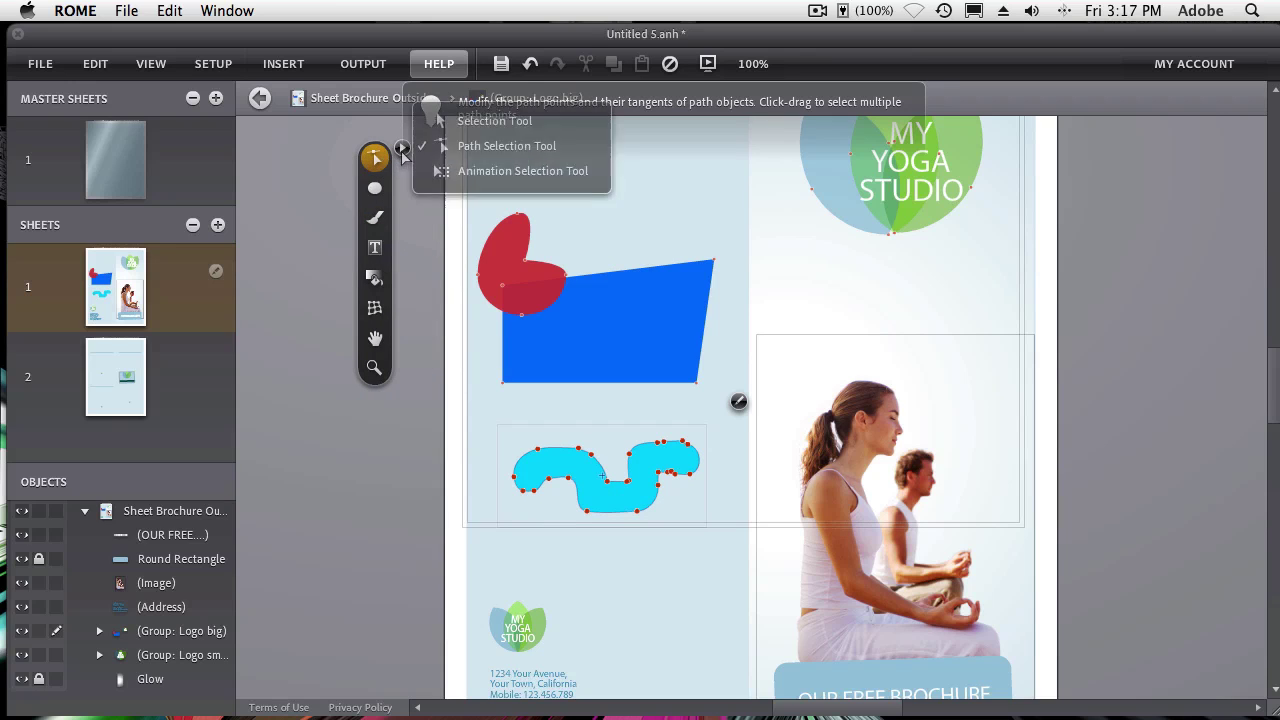
click(485, 119)
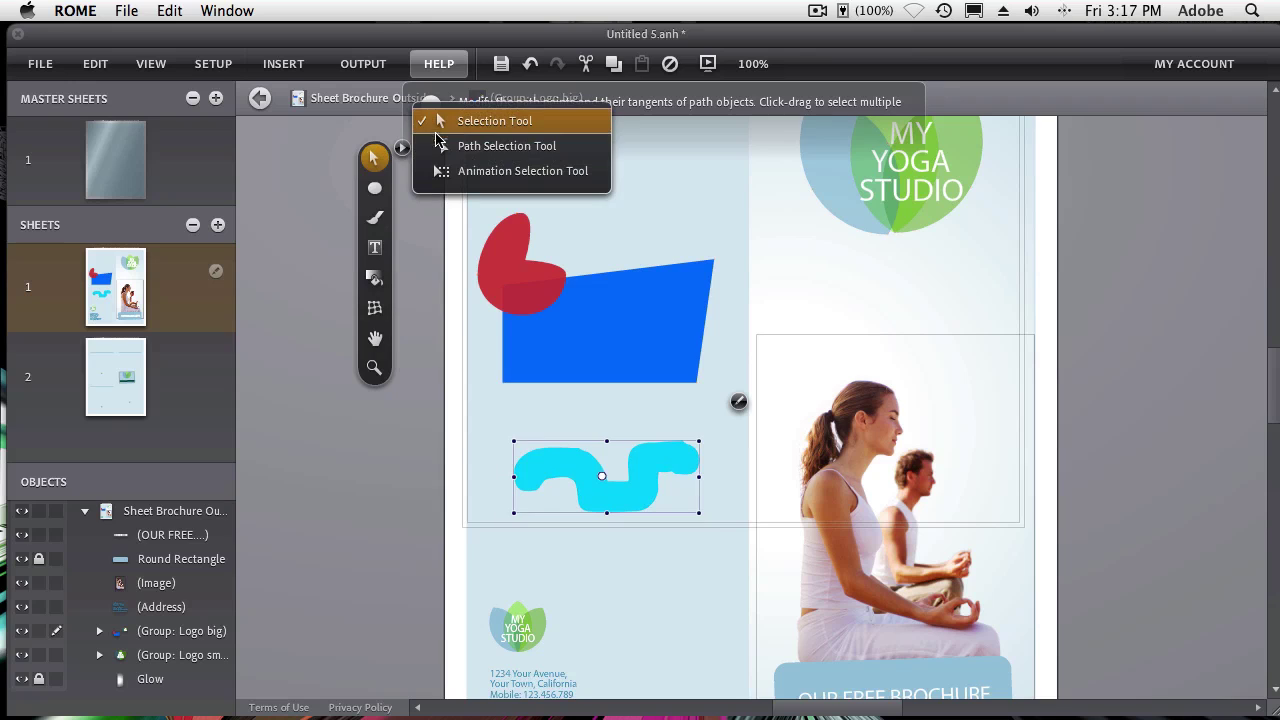
double_click(570, 464)
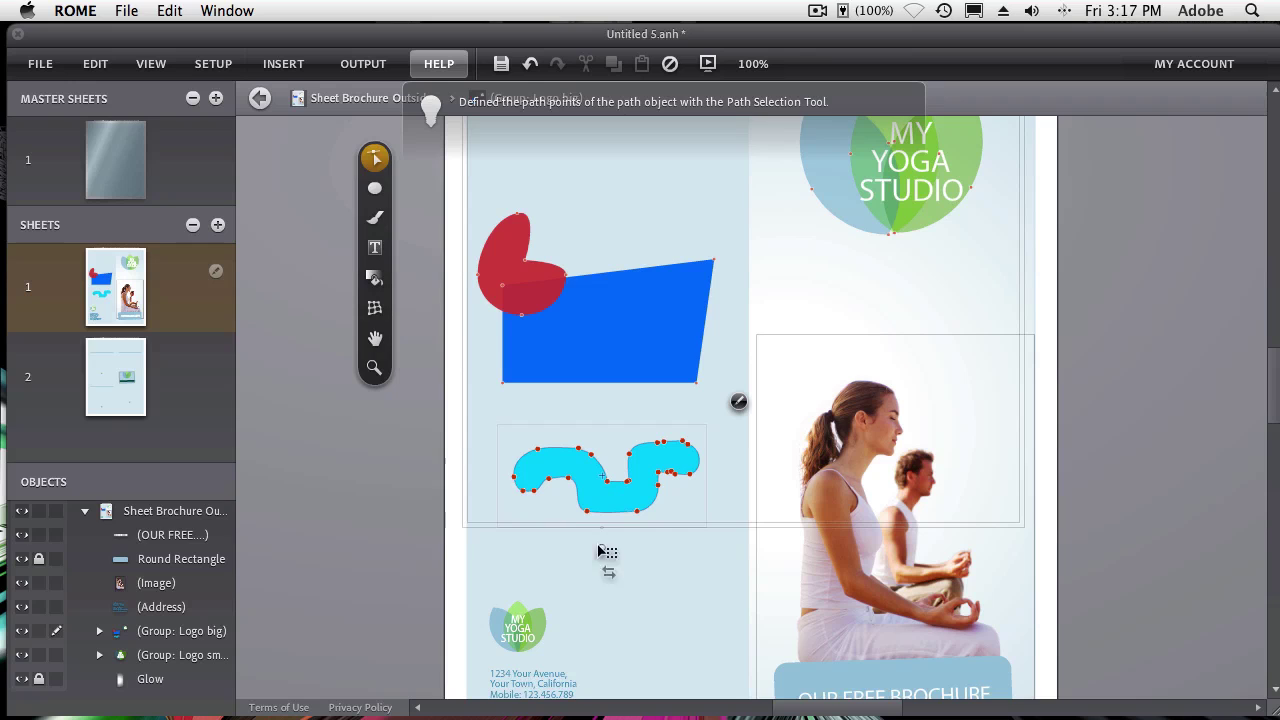
- Set the Vector Brush to 44px size with the grass-blade brush shape
click(375, 217)
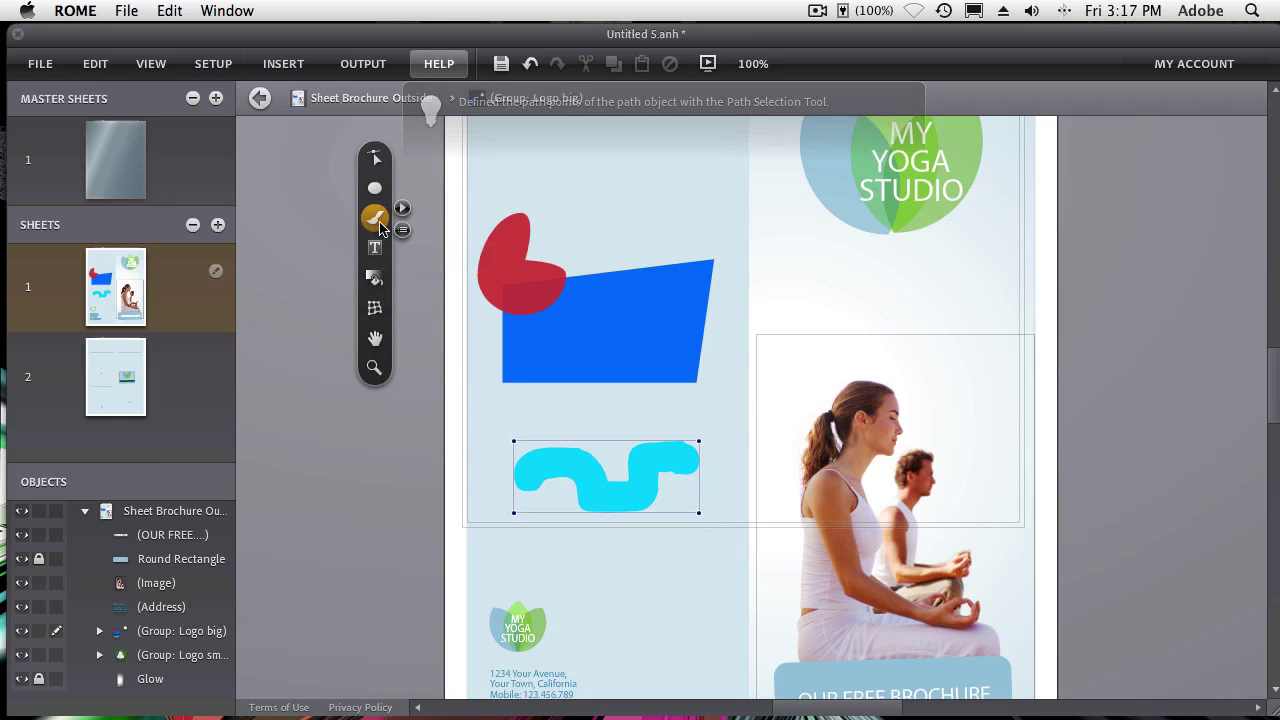
click(401, 207)
click(401, 232)
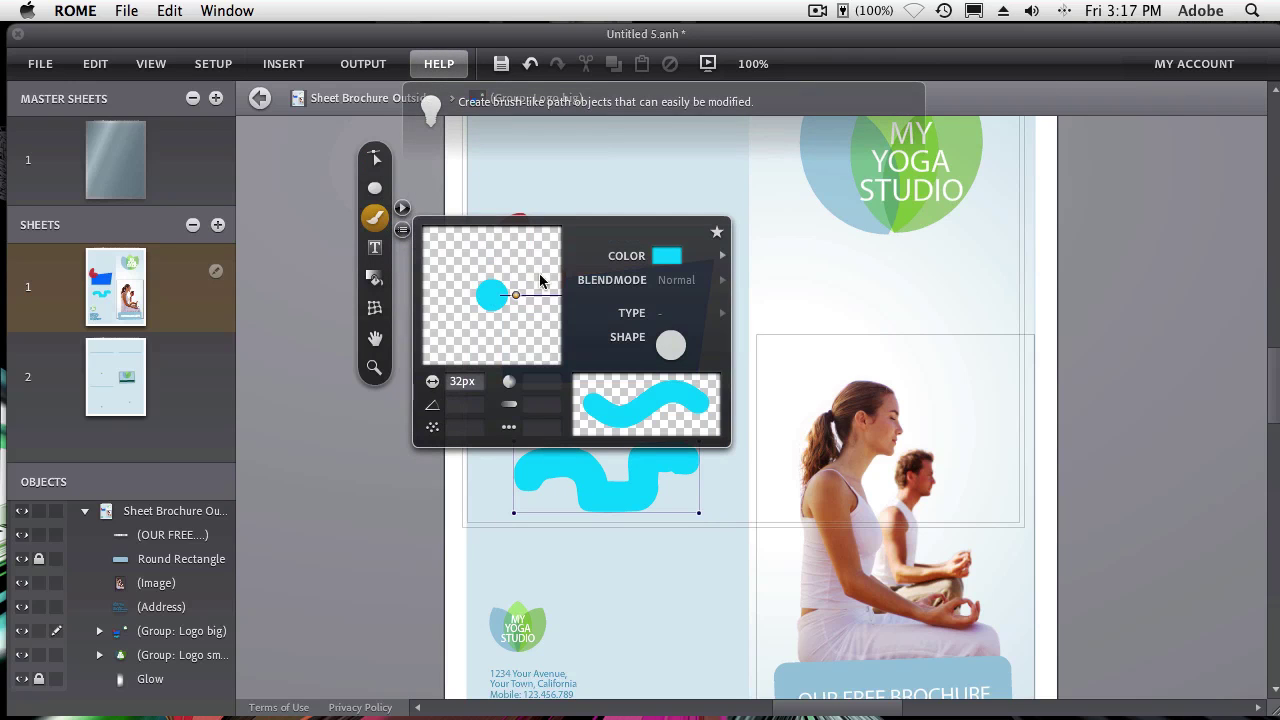
mouse_move(517, 300)
mouse_down()
mouse_move(543, 297)
mouse_move(521, 296)
mouse_up()
click(655, 260)
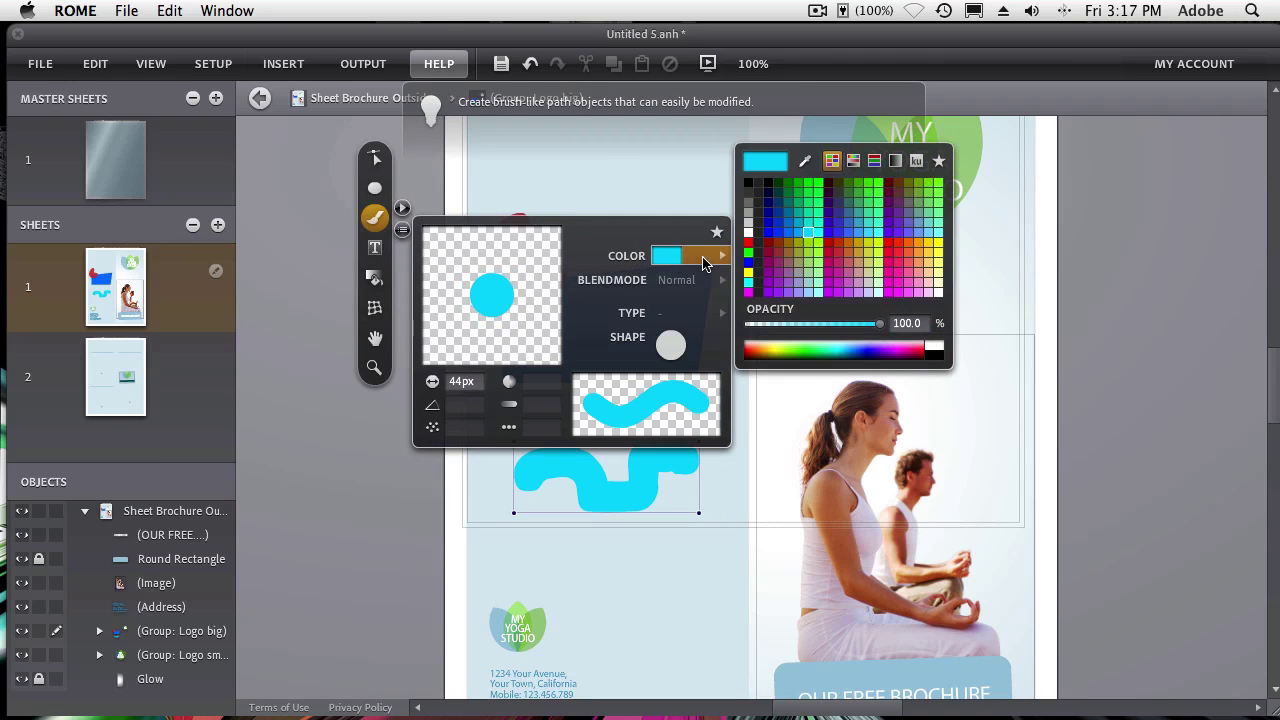
click(671, 344)
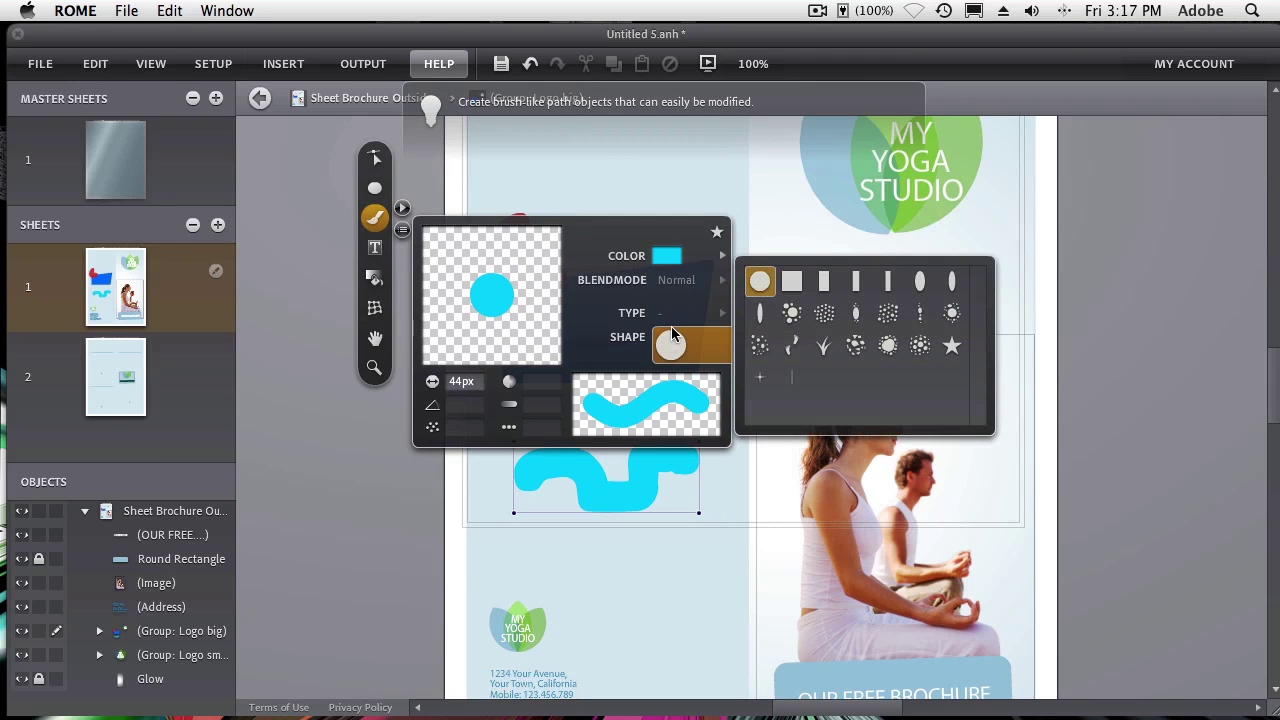
click(823, 345)
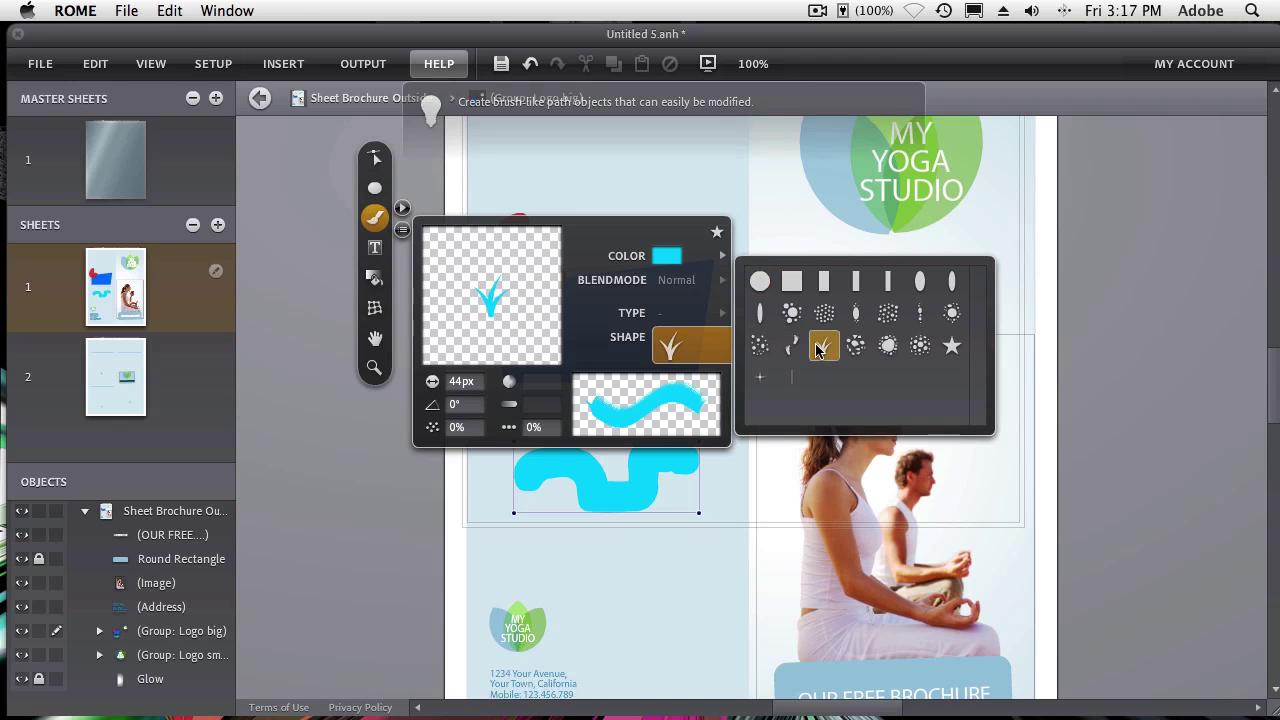
- Paint a cyan grass stroke below the squiggle and stamp two more grass blades
mouse_move(650, 582)
mouse_down()
mouse_move(574, 560)
mouse_move(569, 541)
mouse_move(588, 526)
mouse_move(630, 533)
mouse_move(700, 578)
mouse_move(648, 615)
mouse_up()
click(706, 614)
click(551, 586)
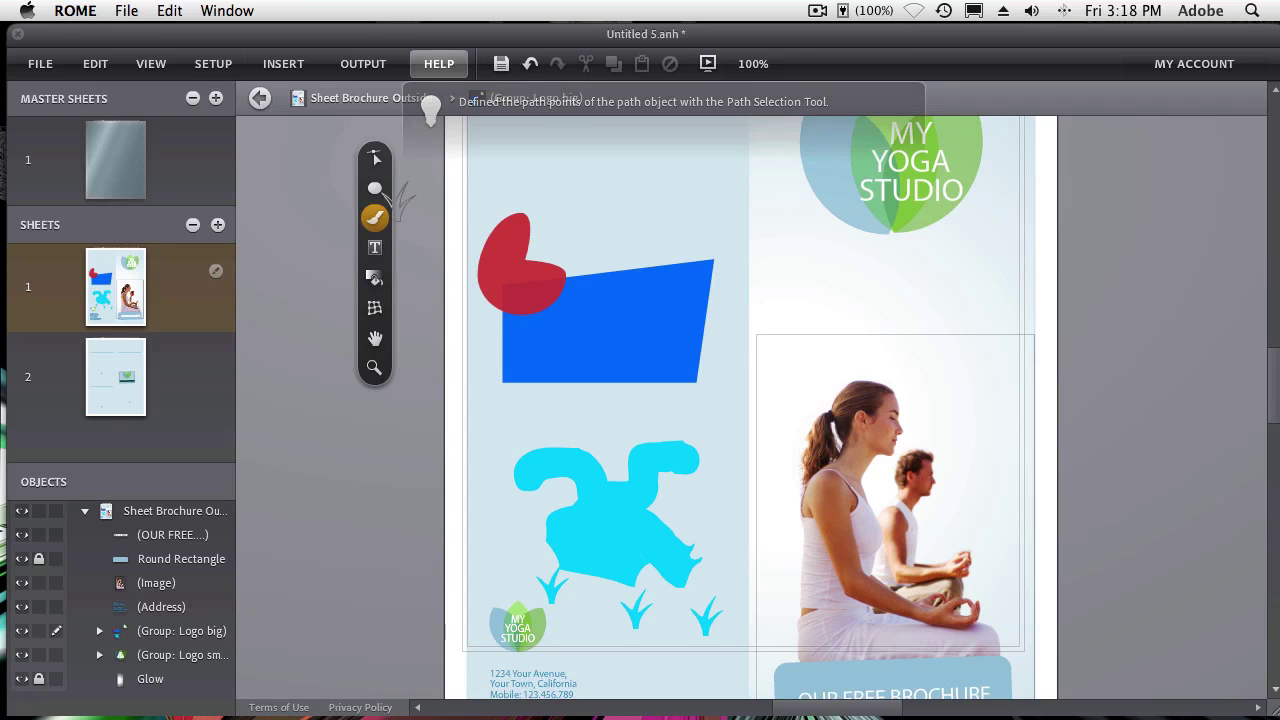
- Select the red teardrop with the Selection Tool and apply Arrange > Send to back
click(376, 157)
click(390, 157)
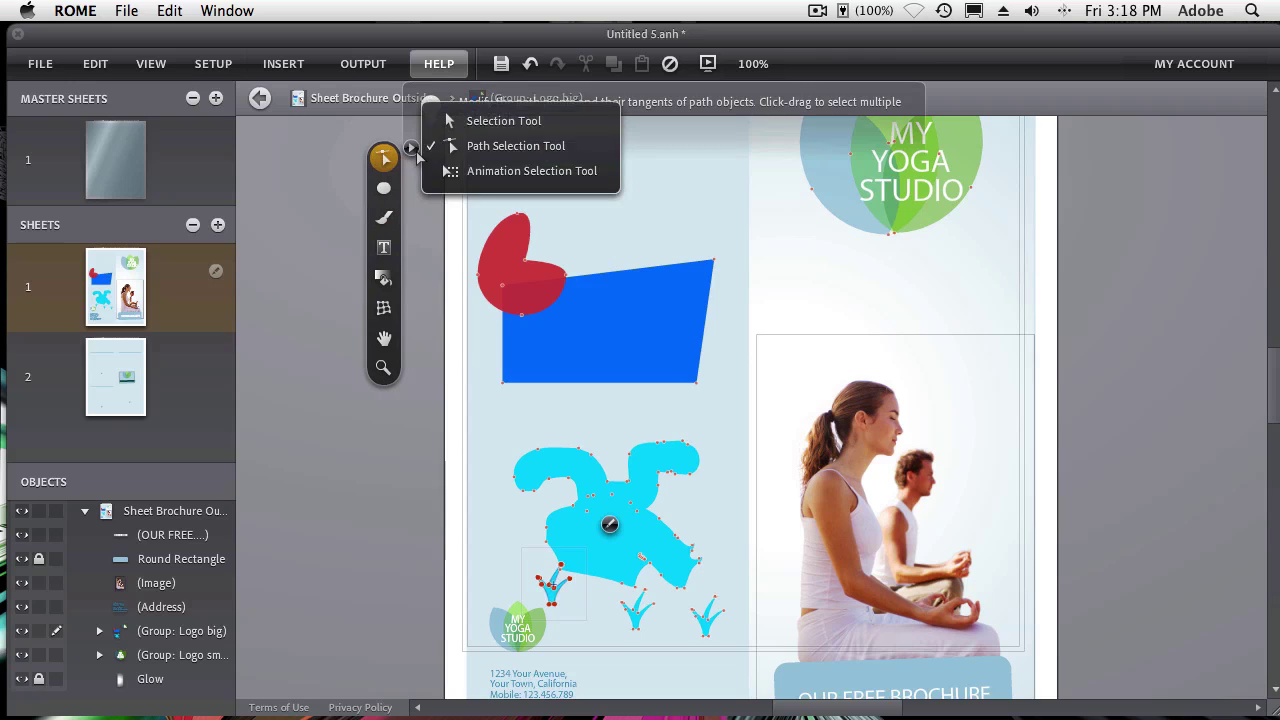
click(486, 120)
click(511, 268)
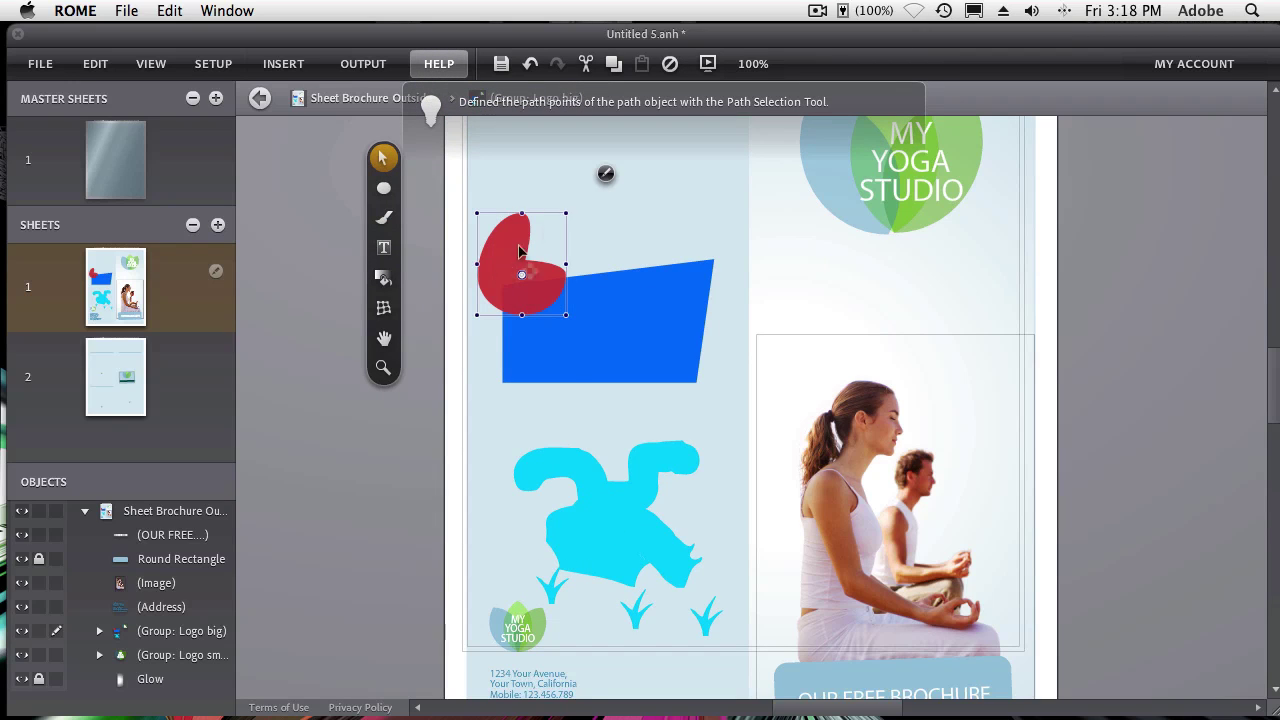
click(605, 174)
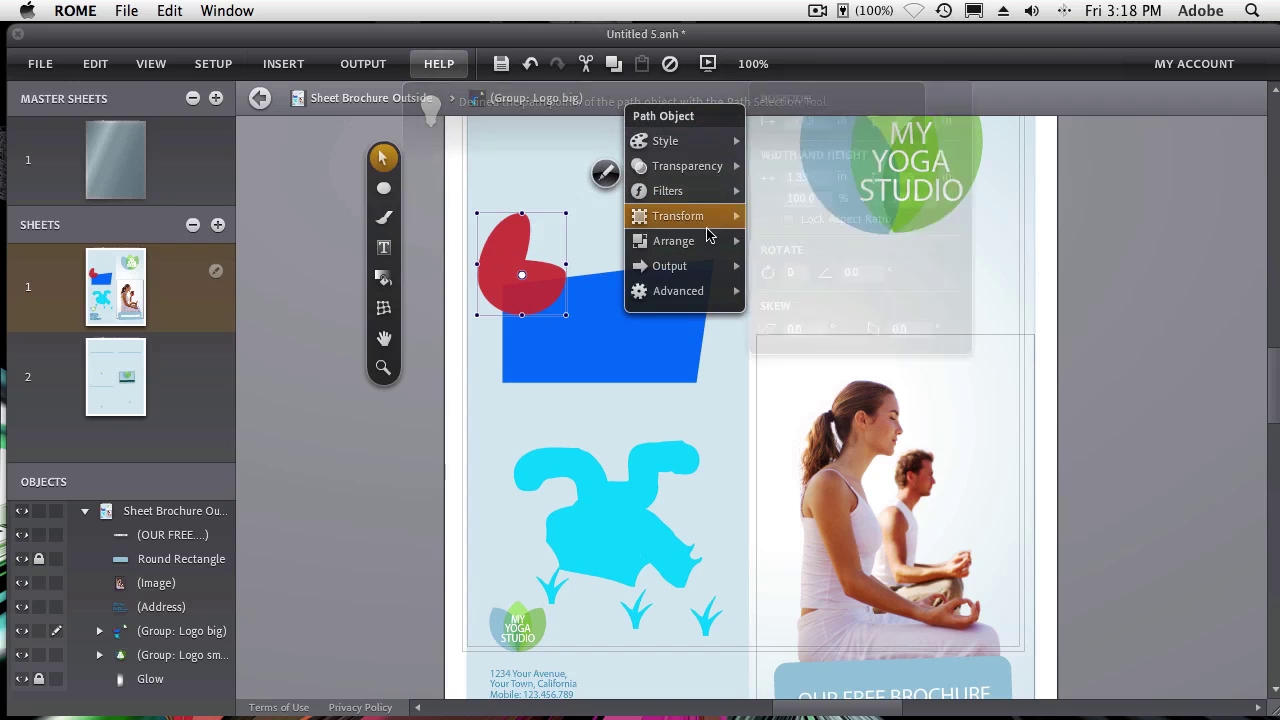
mouse_move(687, 249)
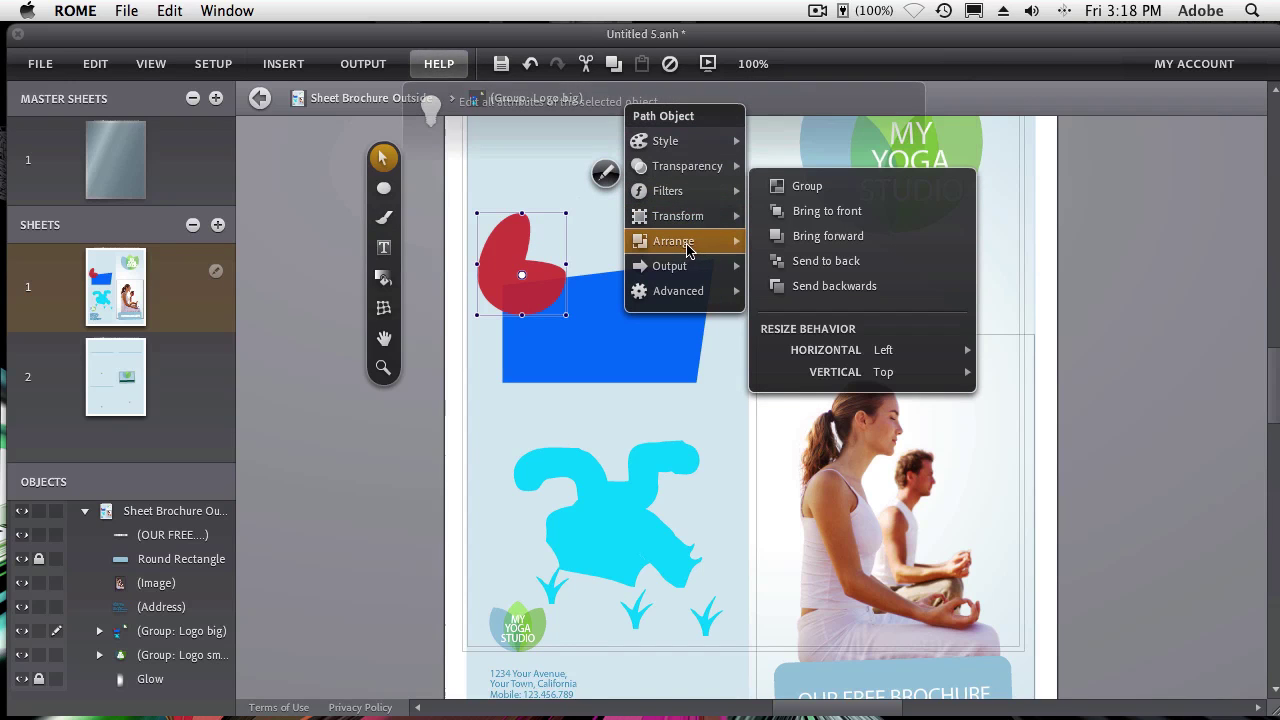
click(800, 260)
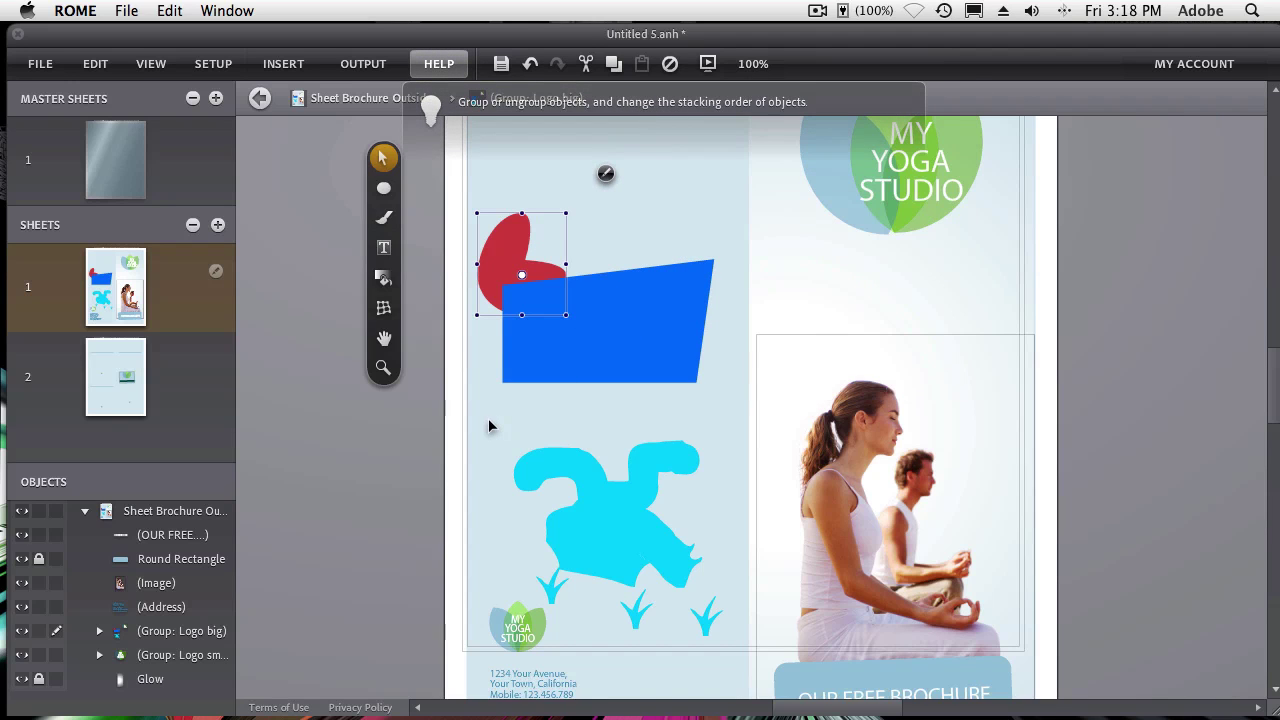